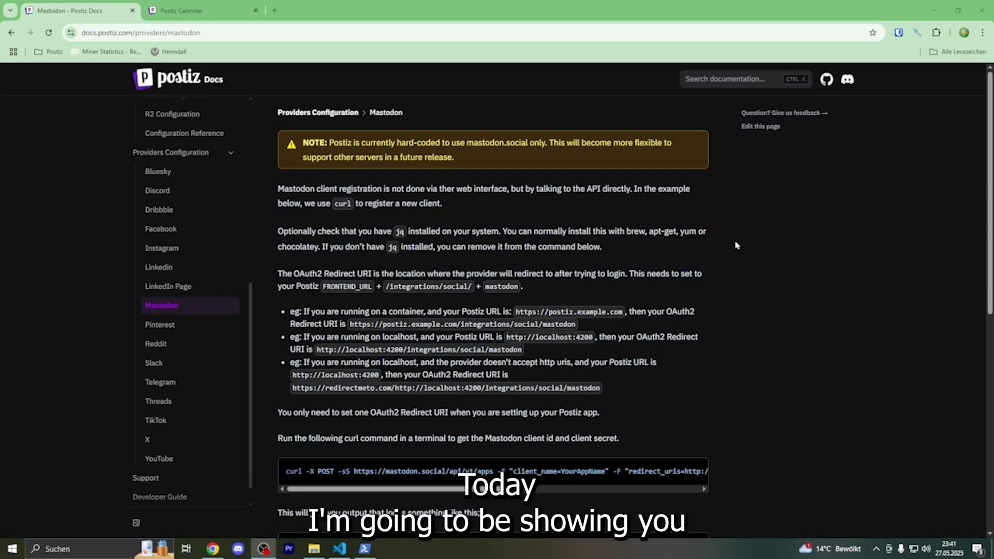
Search the web for docker, visit the official Docker site, then close it.
double_click(384, 116)
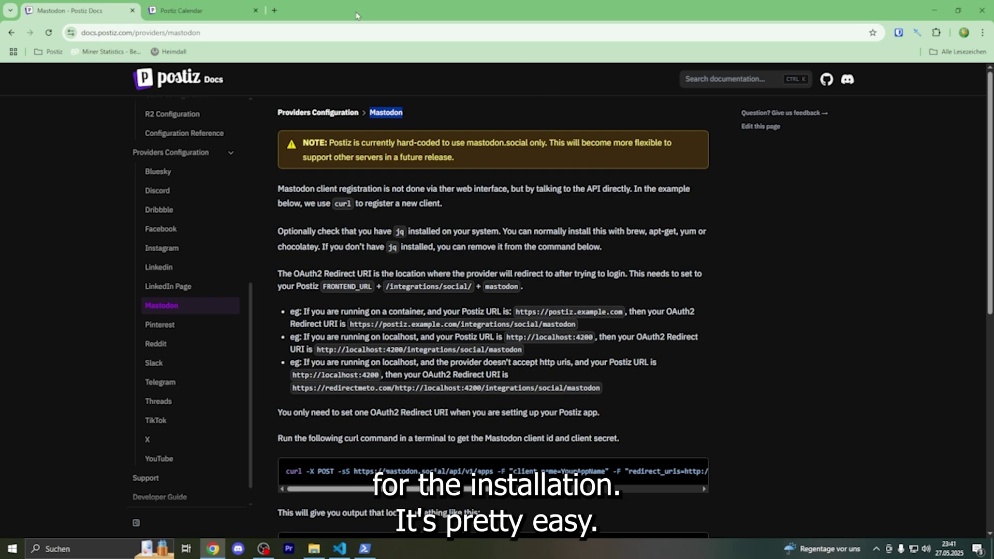
left_click(281, 17)
type("docker")
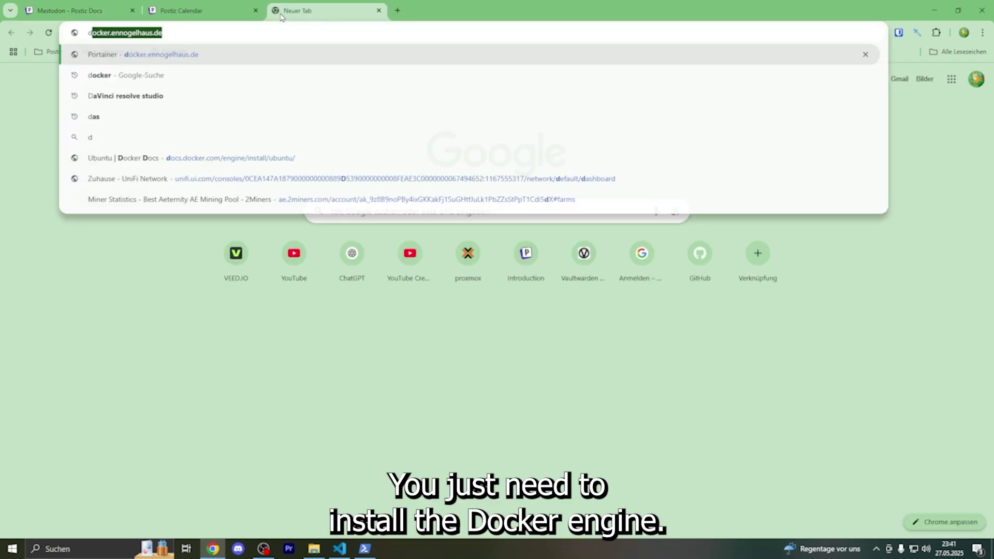
key("Delete")
key("Return")
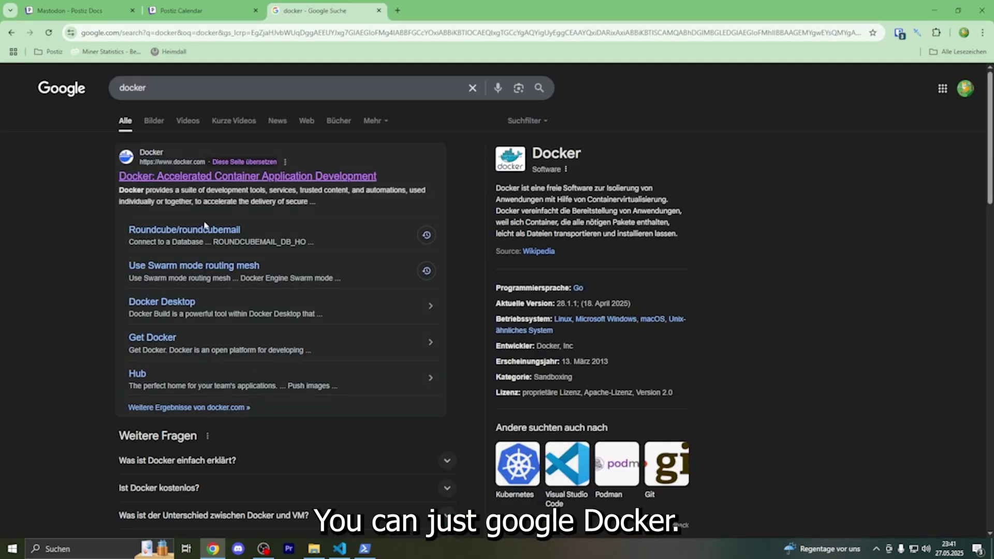
left_click(209, 176)
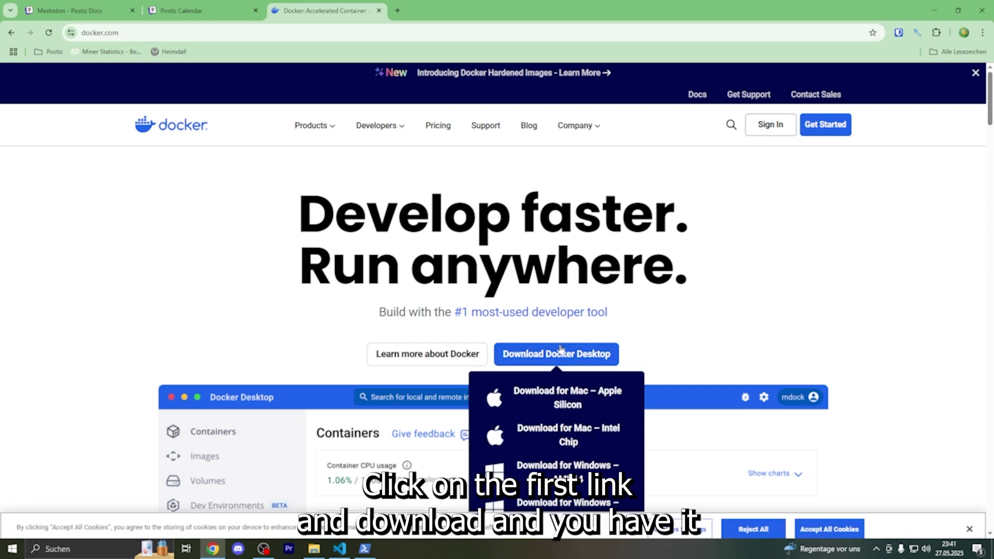
left_click(378, 10)
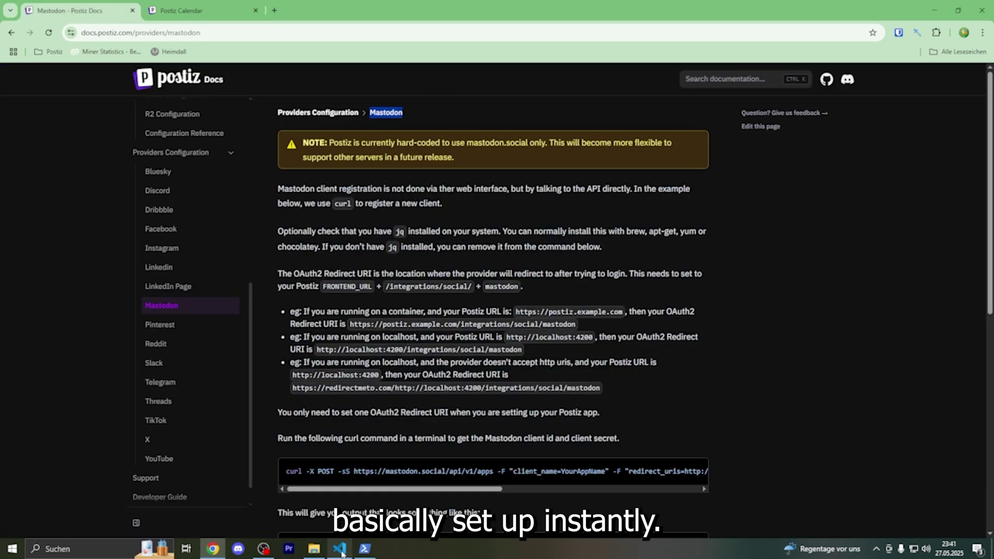
Scroll the Mastodon docs to the curl command and scroll it sideways to read it fully.
mouse_move(364, 551)
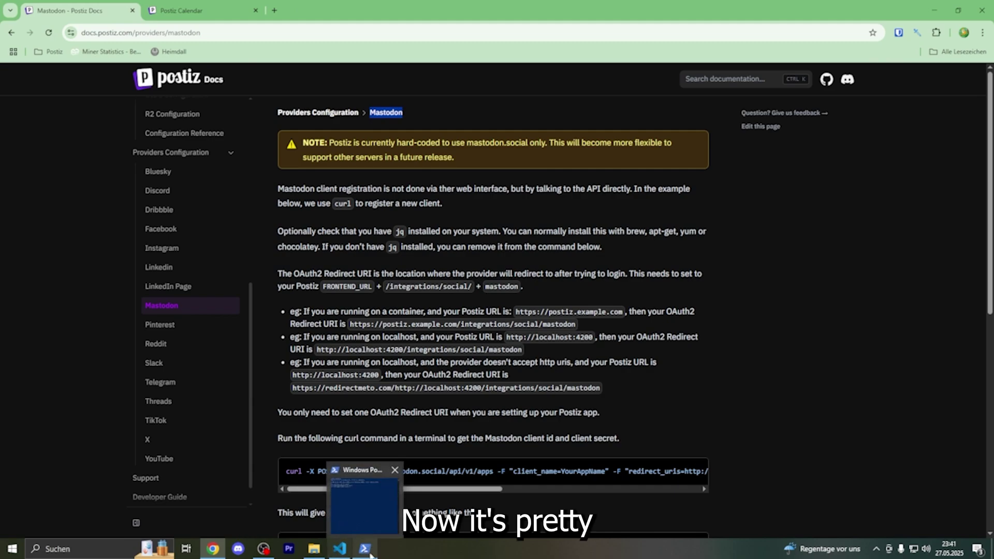
left_click(376, 410)
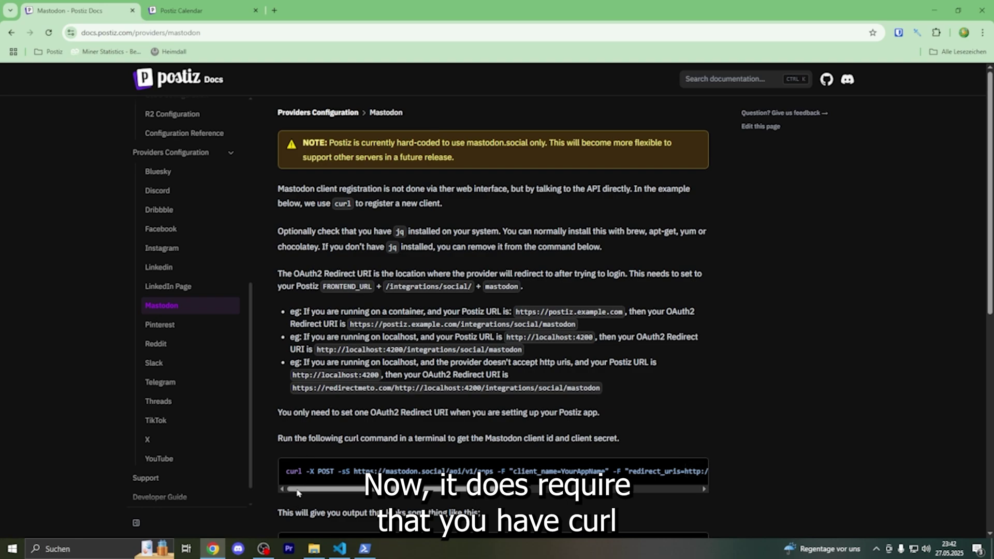
double_click(293, 472)
left_click(377, 411)
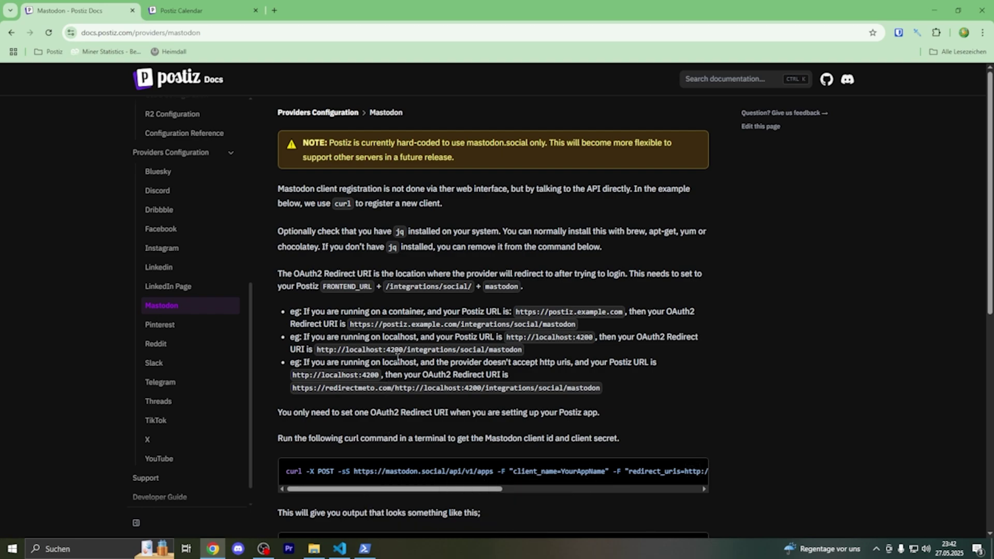
scroll(639, 524, "down", 5)
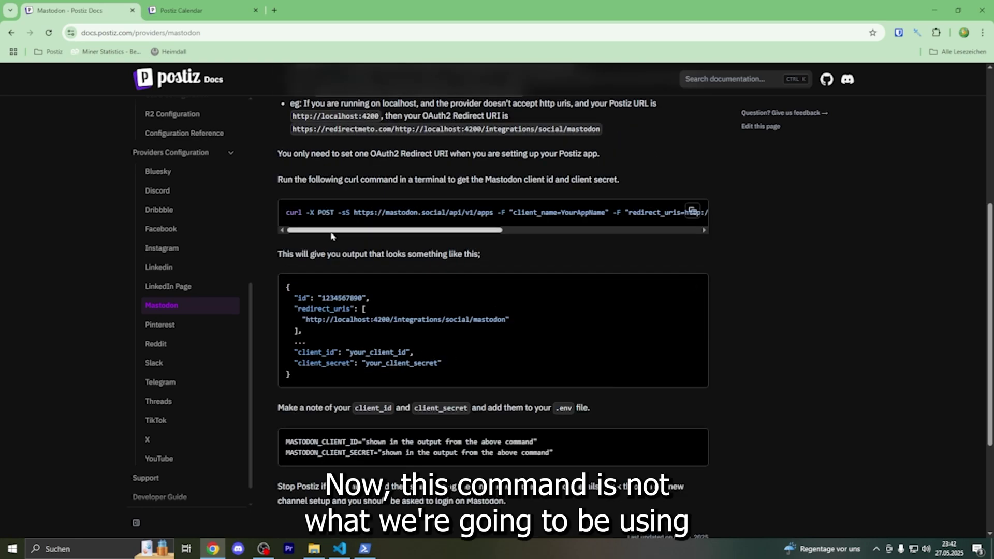
left_click_drag(345, 232, 557, 253)
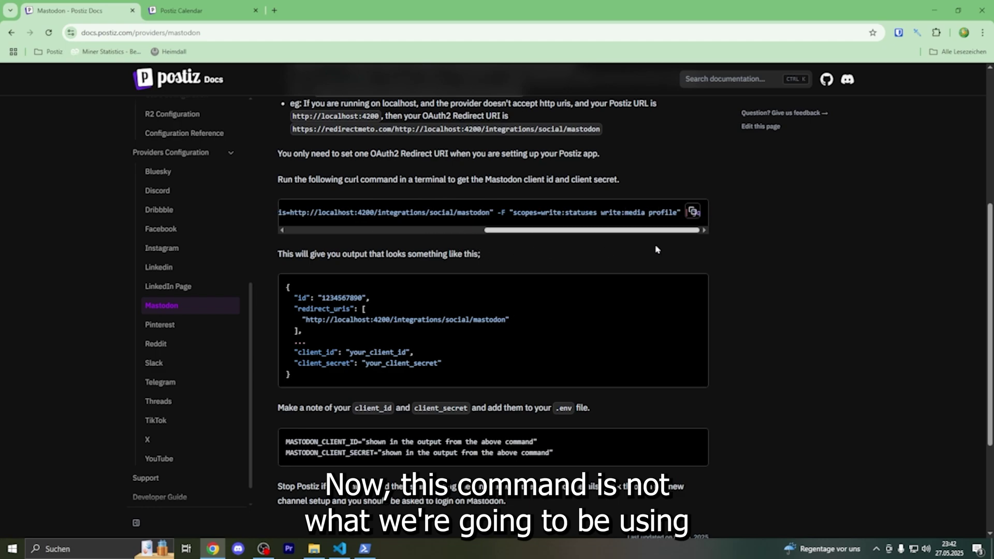
left_click_drag(656, 250, 294, 242)
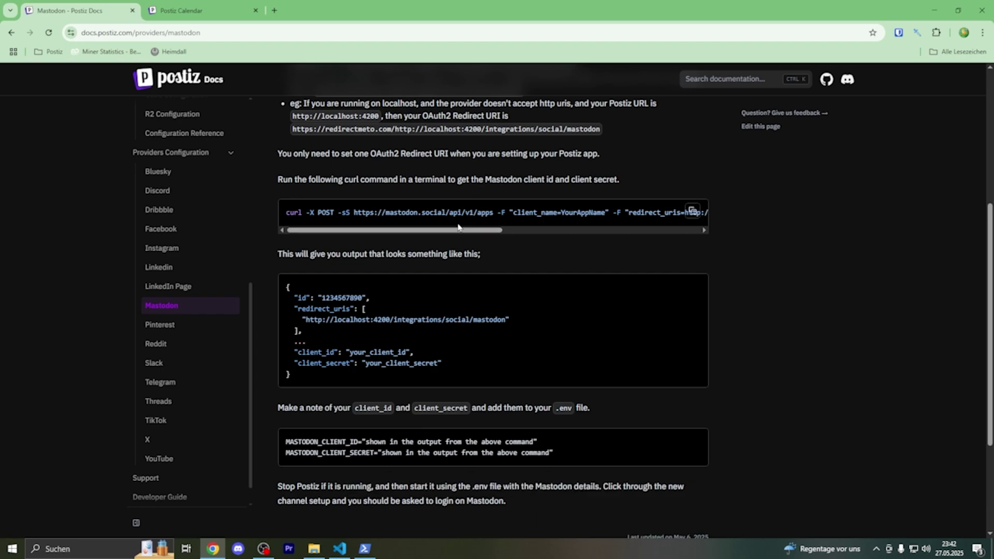
left_click_drag(460, 230, 673, 231)
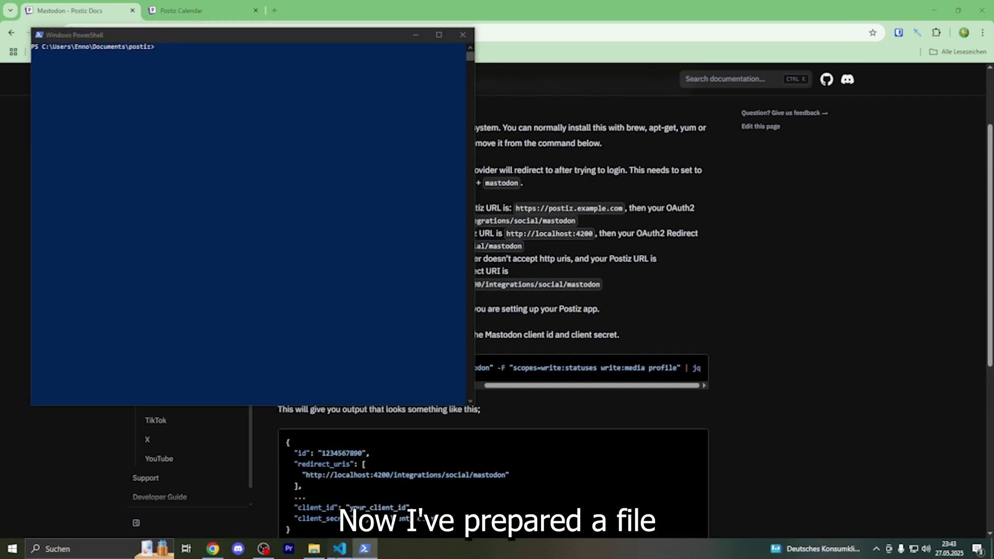
Copy the four-line curl command in mastodon command.bash.
key("alt+Tab")
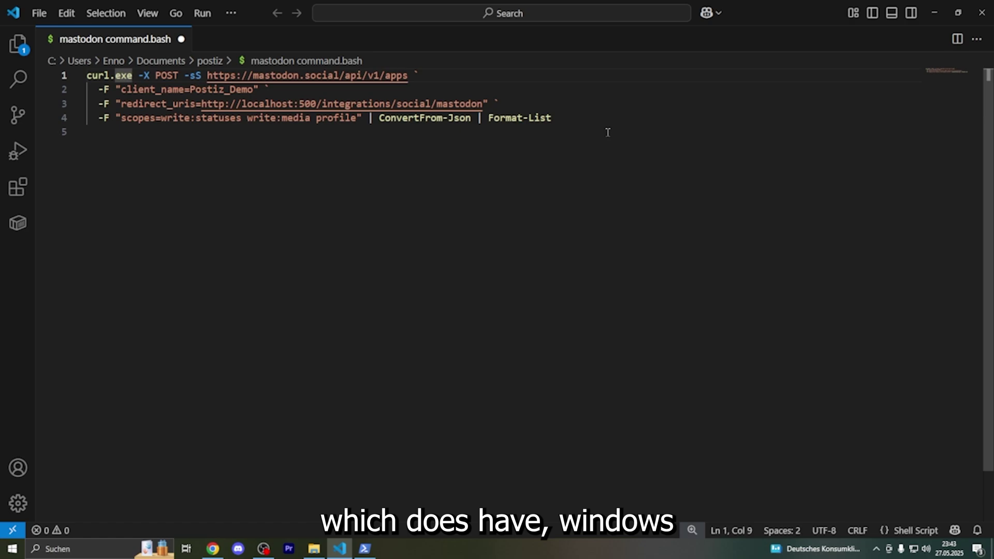
left_click_drag(595, 117, 458, 118)
left_click(639, 126)
left_click_drag(641, 120, 84, 75)
right_click(387, 125)
left_click(441, 201)
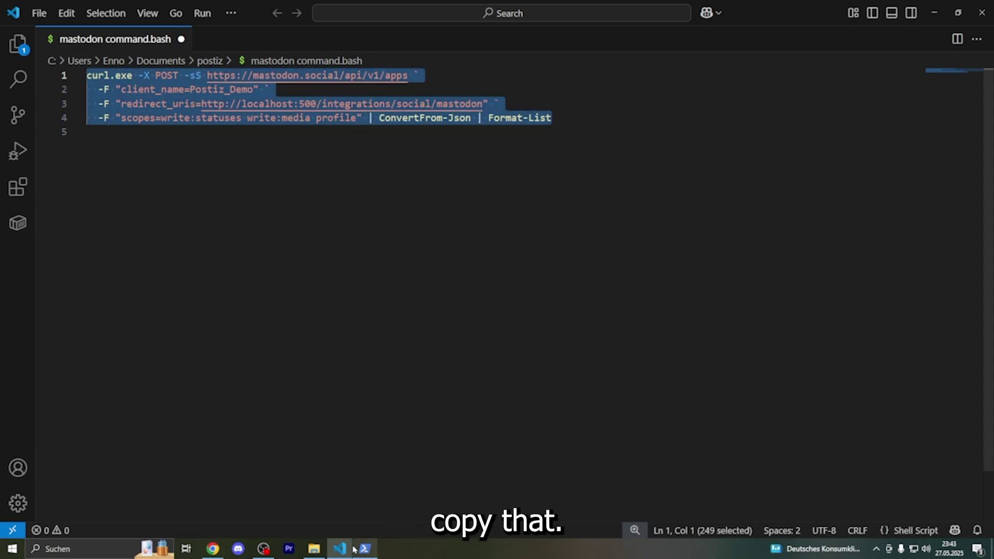
mouse_move(366, 548)
left_click(353, 311)
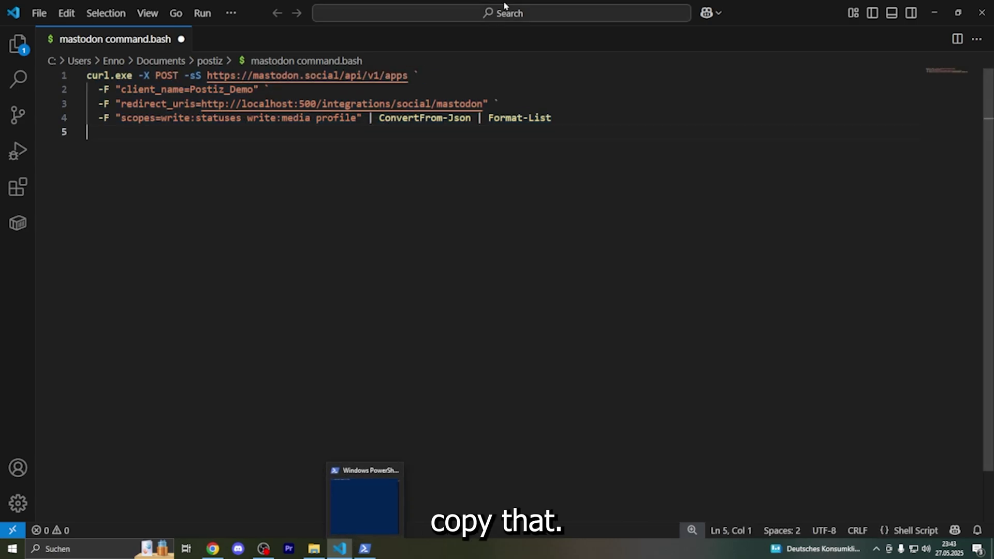
Change the redirect URI port from 500 to 5000.
double_click(316, 103)
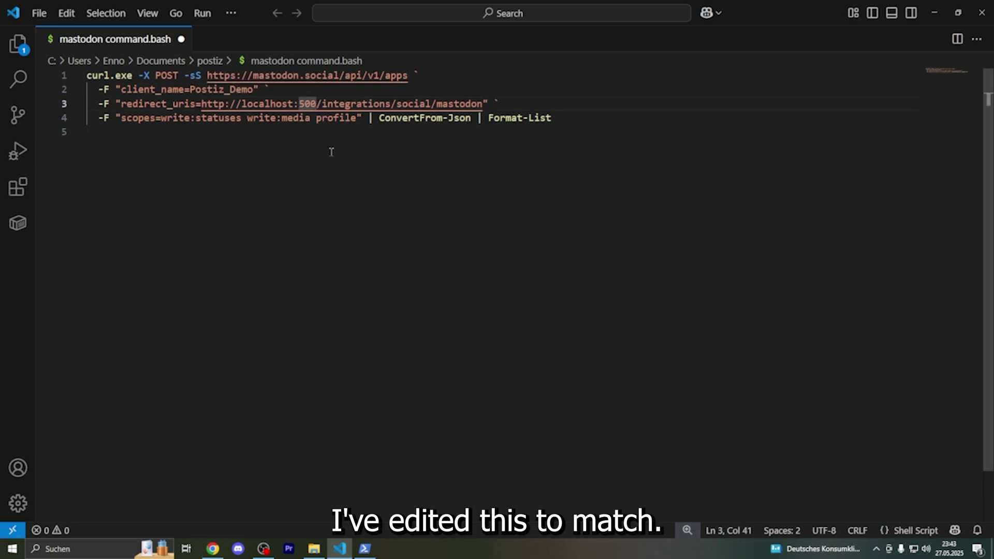
type("5000")
left_click(254, 89)
double_click(253, 89)
left_click(250, 154)
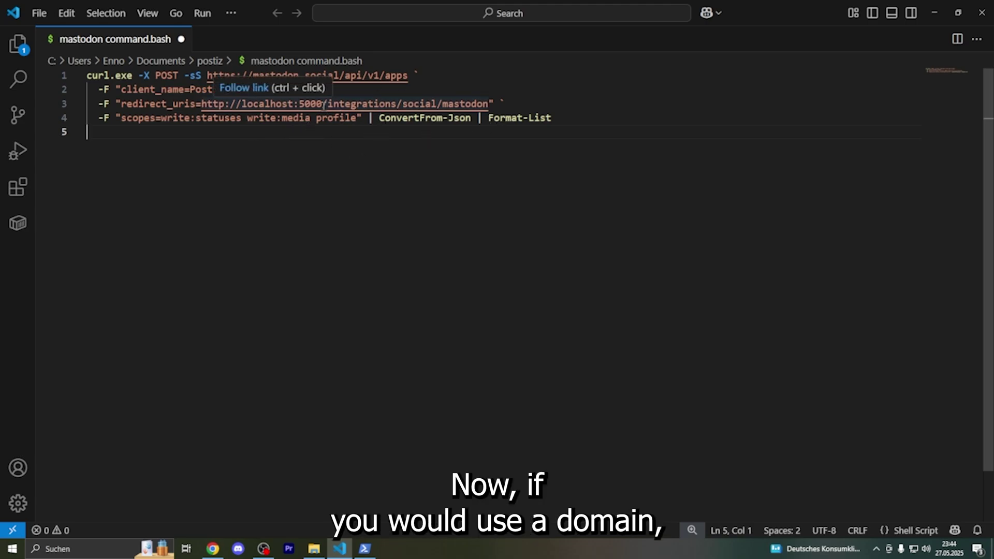
Try an example.com domain in the redirect URI, then undo back to localhost:5000.
left_click_drag(322, 104, 225, 104)
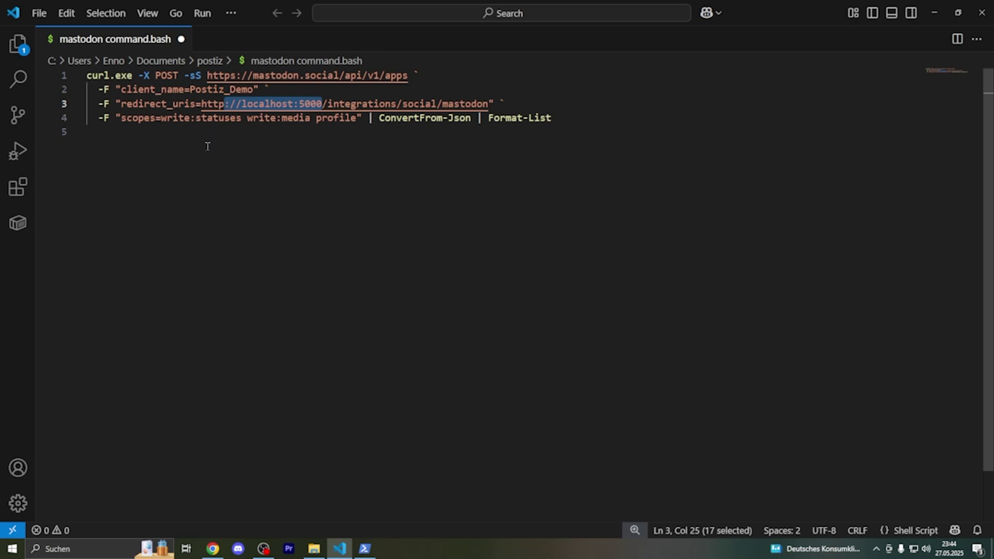
key("BackSpace")
type("s://U")
type("ostiz")
key("BackSpace")
type("iz.")
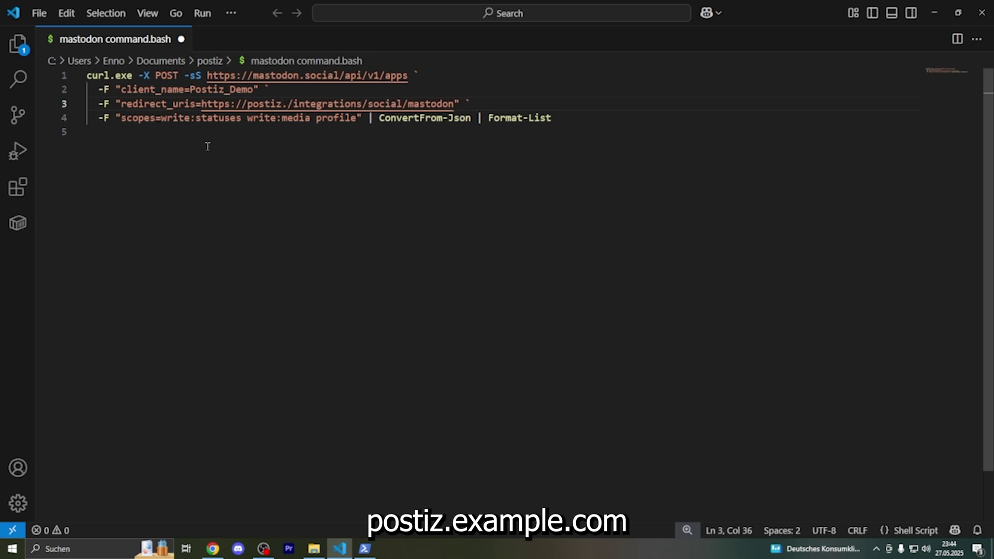
type("example")
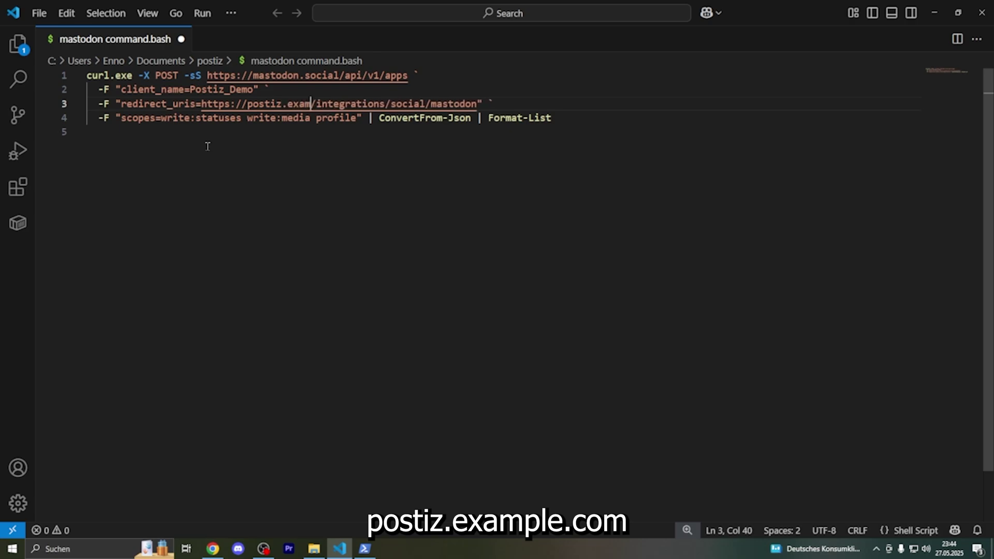
type(".com")
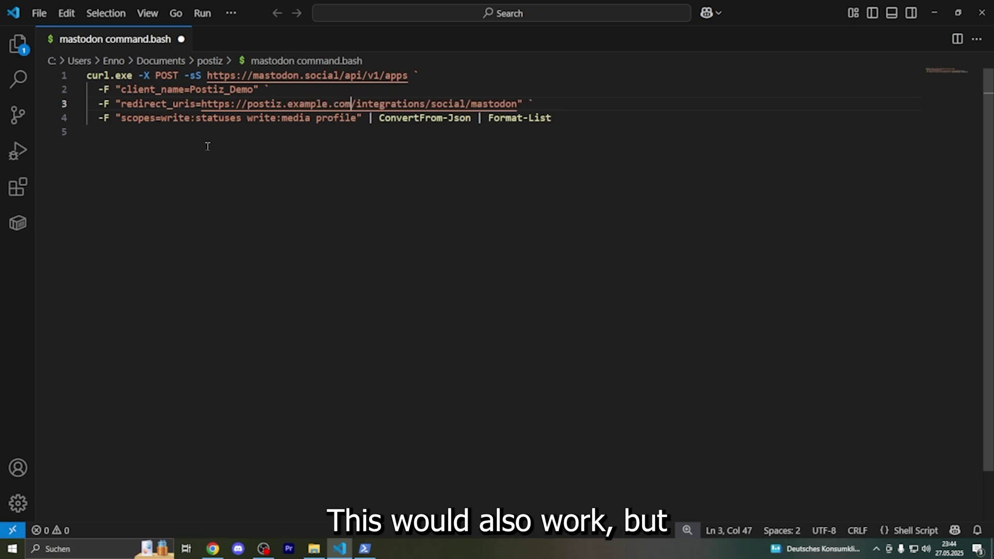
key("ctrl+z")
key("ctrl+z")
key("ctrl+z")
key("ctrl+z")
key("ctrl+z")
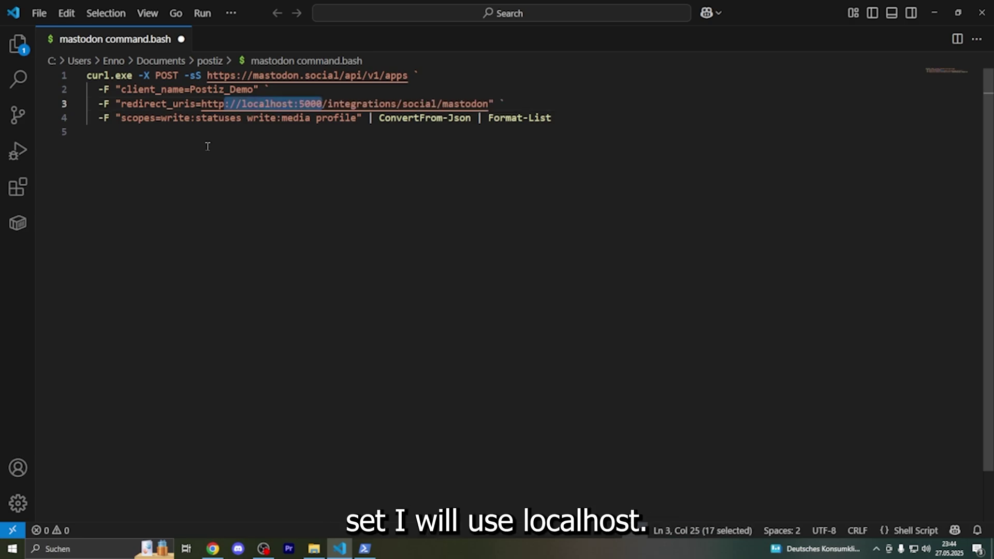
left_click(209, 146)
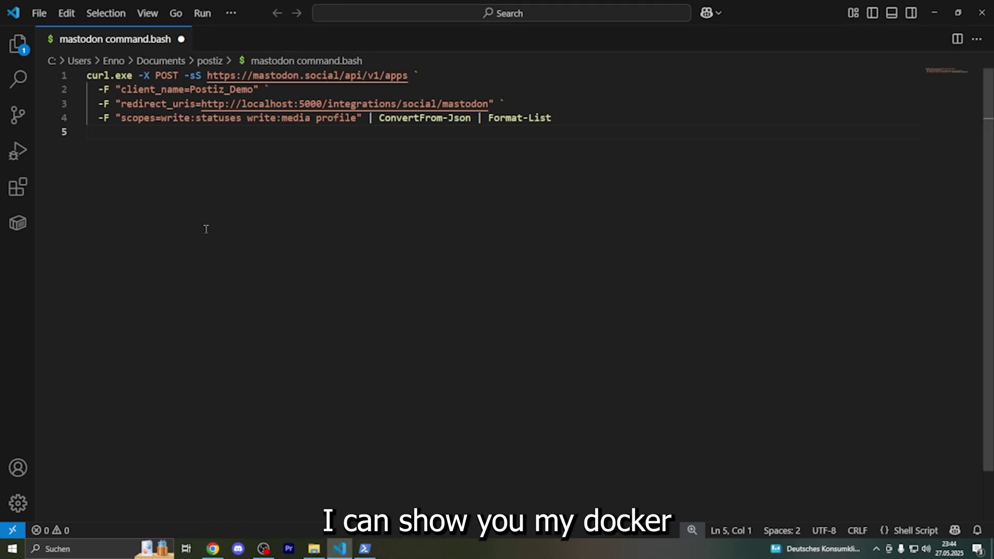
Open docker-compose.yml from the postiz folder and inspect the FRONTEND_URL value.
left_click(27, 54)
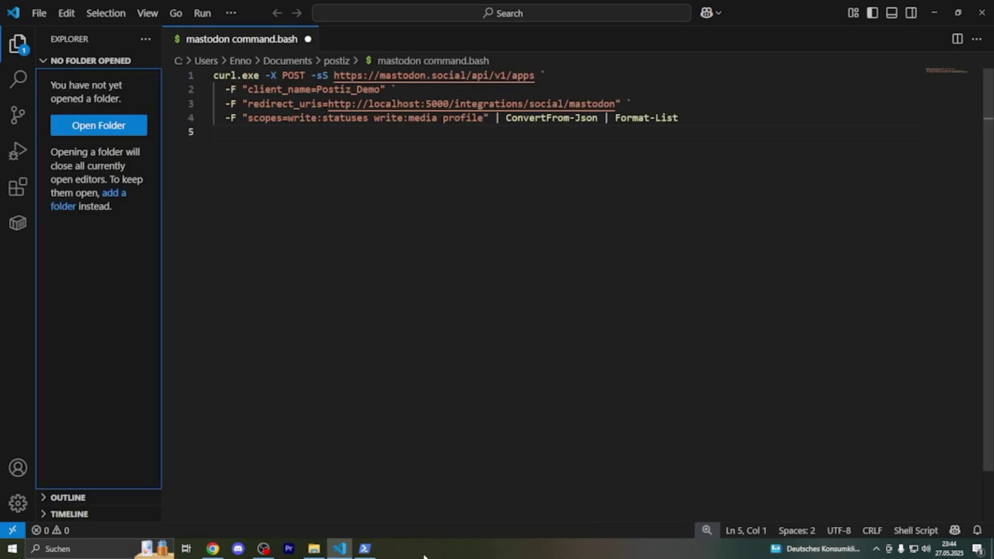
left_click(320, 549)
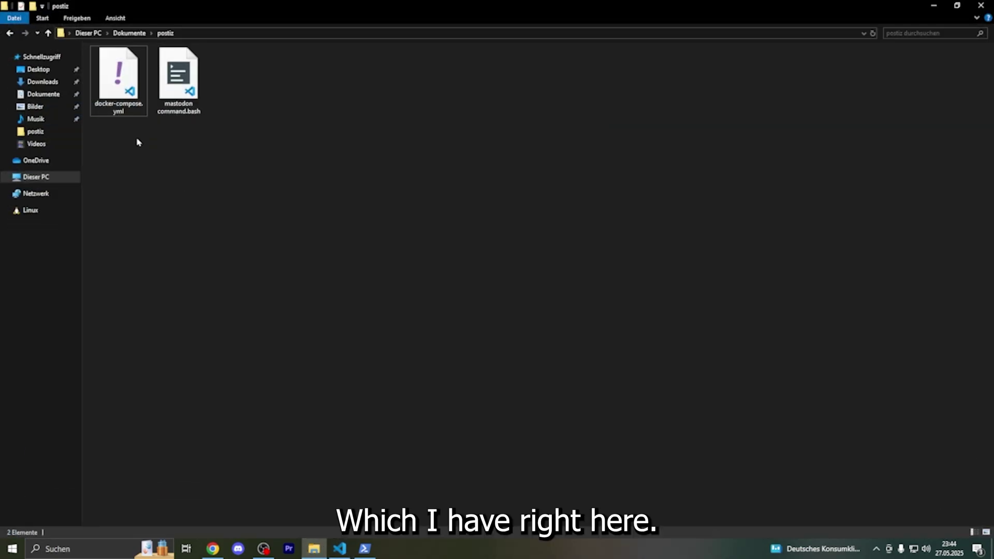
left_click(123, 78)
key("alt+Tab")
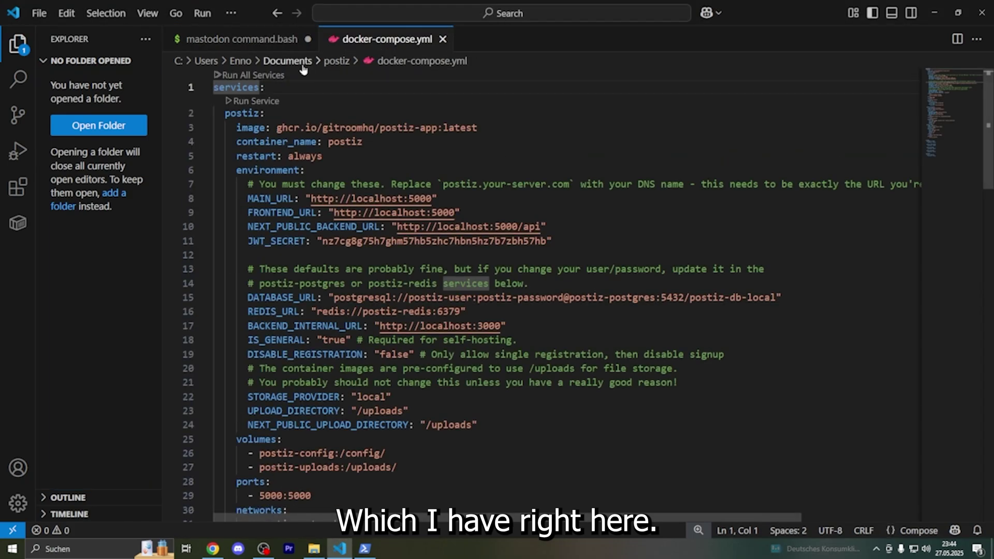
scroll(447, 334, "down", 2)
scroll(446, 334, "up", 3)
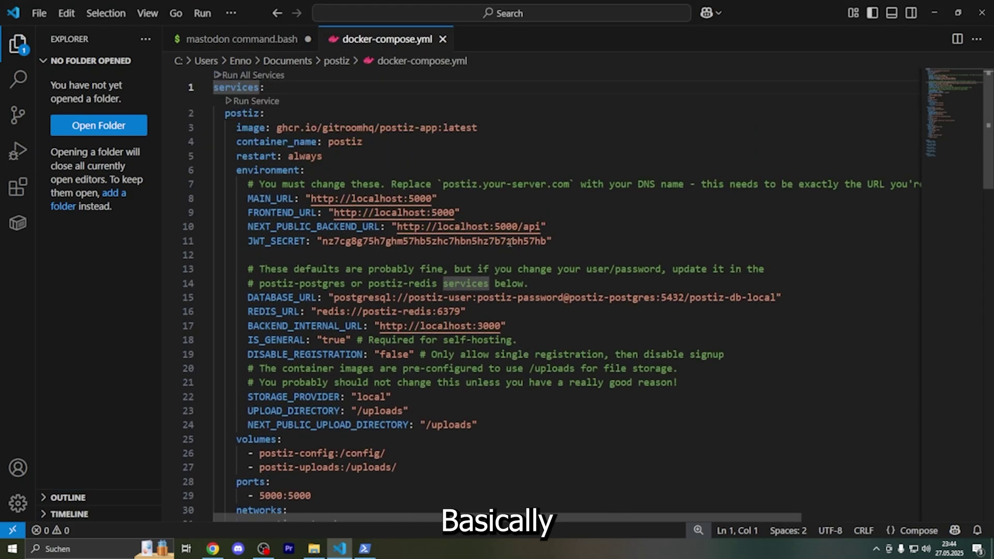
left_click_drag(470, 214, 334, 214)
left_click(538, 333)
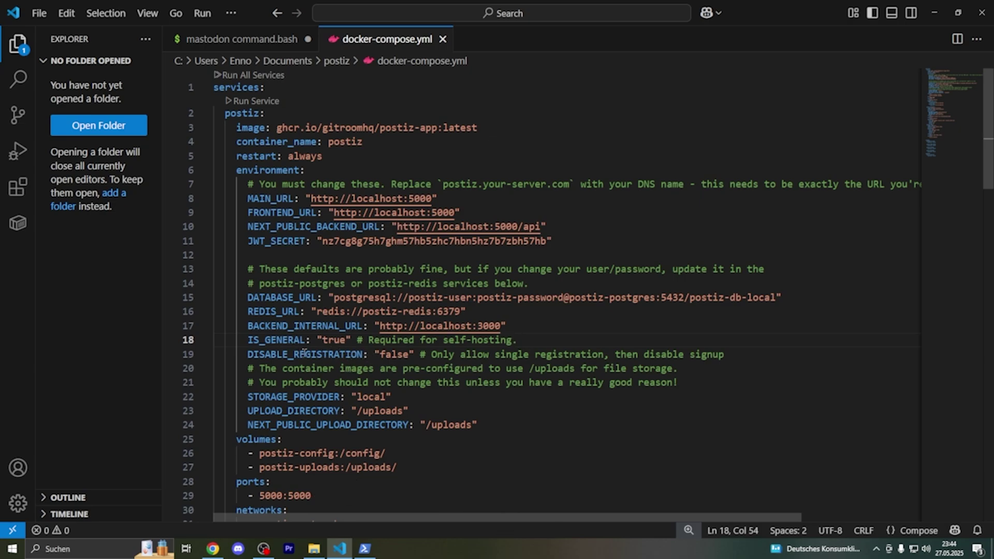
Add a NOT_SECURED: "true" line below the upload directory setting, then undo it.
left_click(480, 426)
key("Return")
type("NOT")
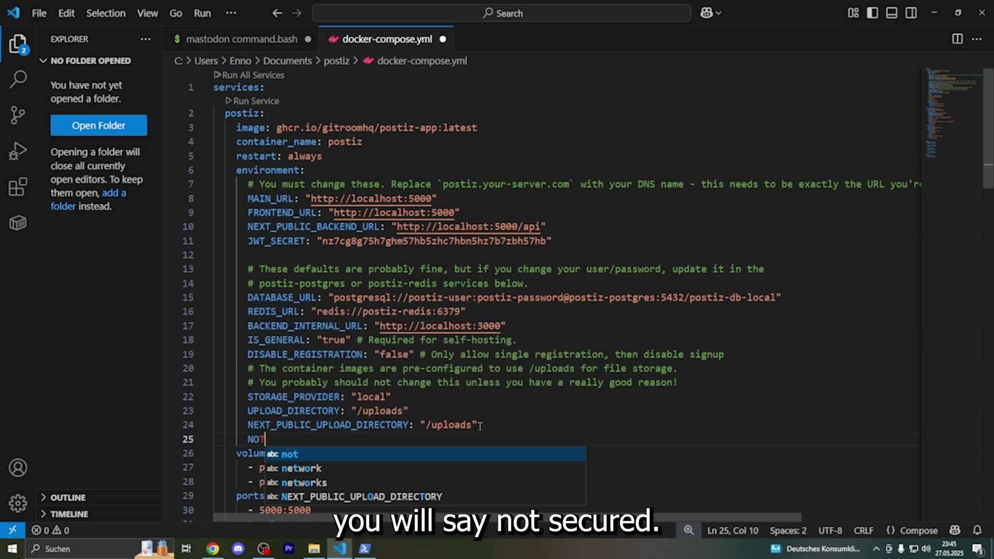
type("_SECUR")
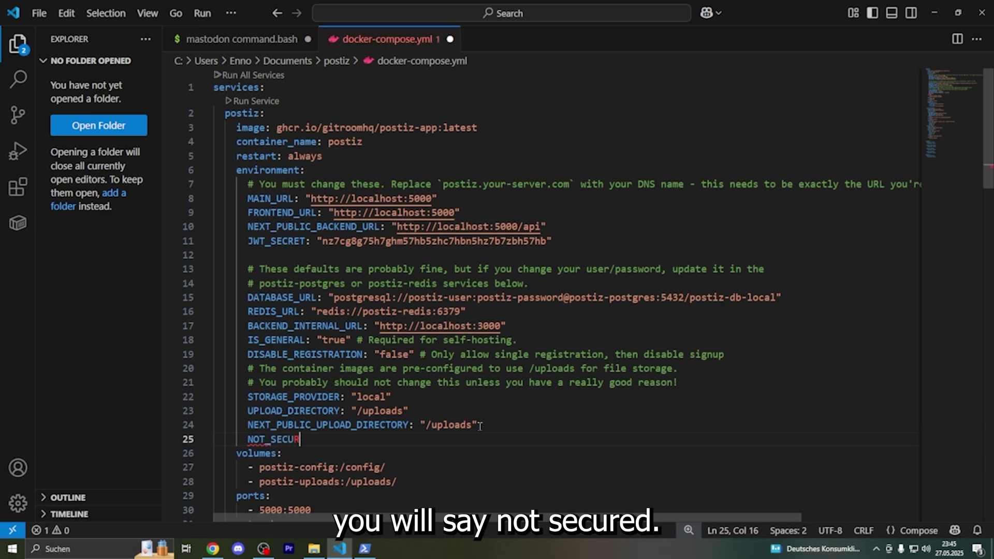
type("ED: \"true\"")
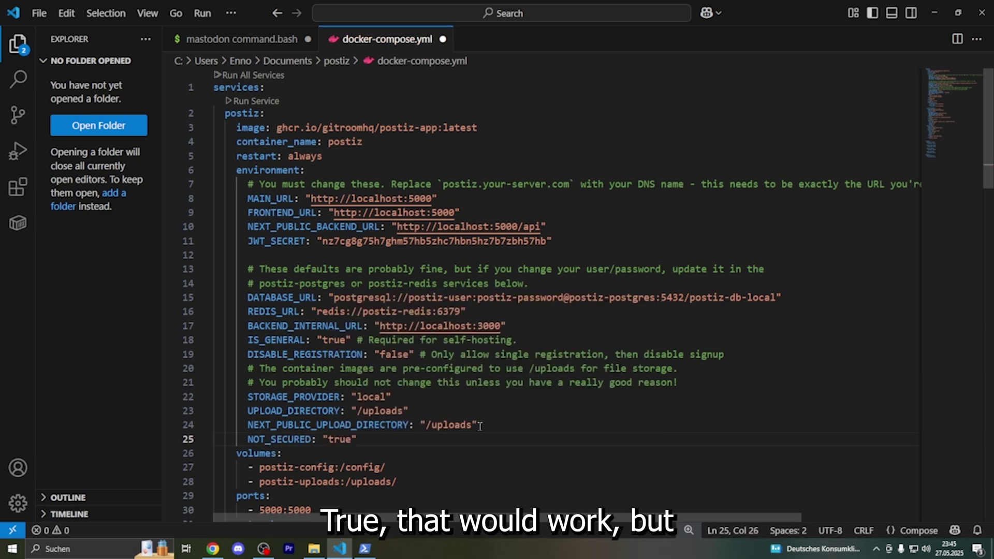
key("ctrl+z")
key("ctrl+z")
key("ctrl+z")
key("ctrl+z")
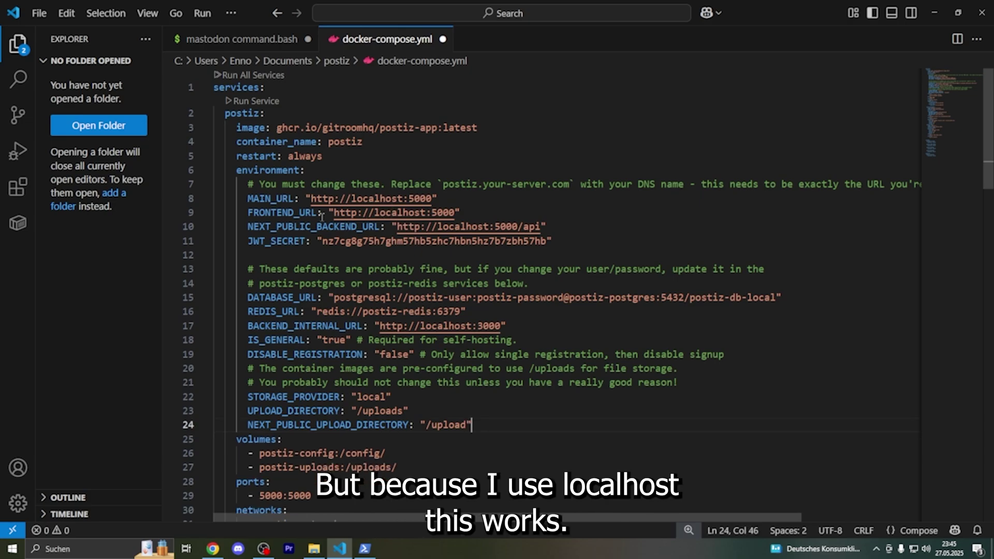
Copy the curl command from mastodon command.bash and run it in PowerShell.
key("ctrl+Tab")
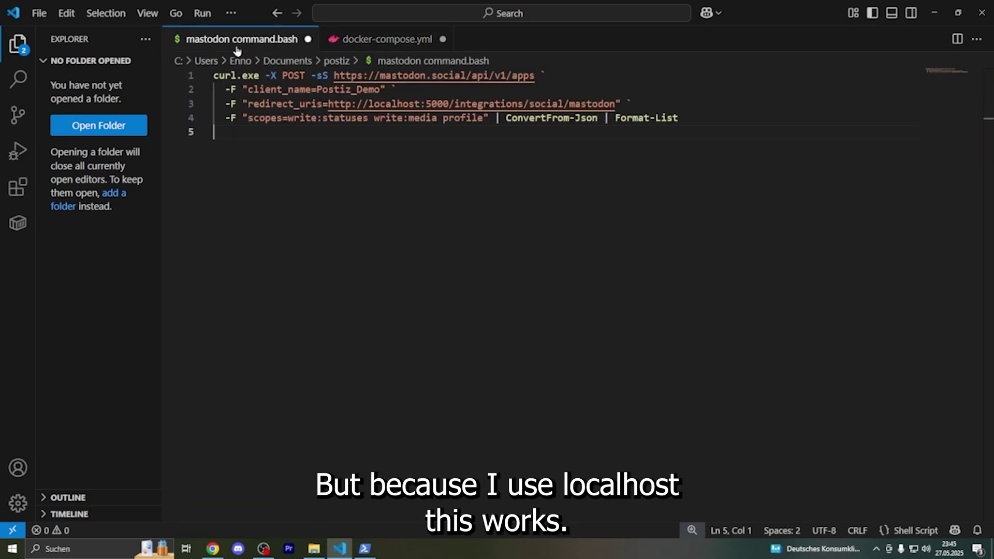
left_click_drag(737, 129, 207, 73)
key("ctrl+c")
left_click(365, 549)
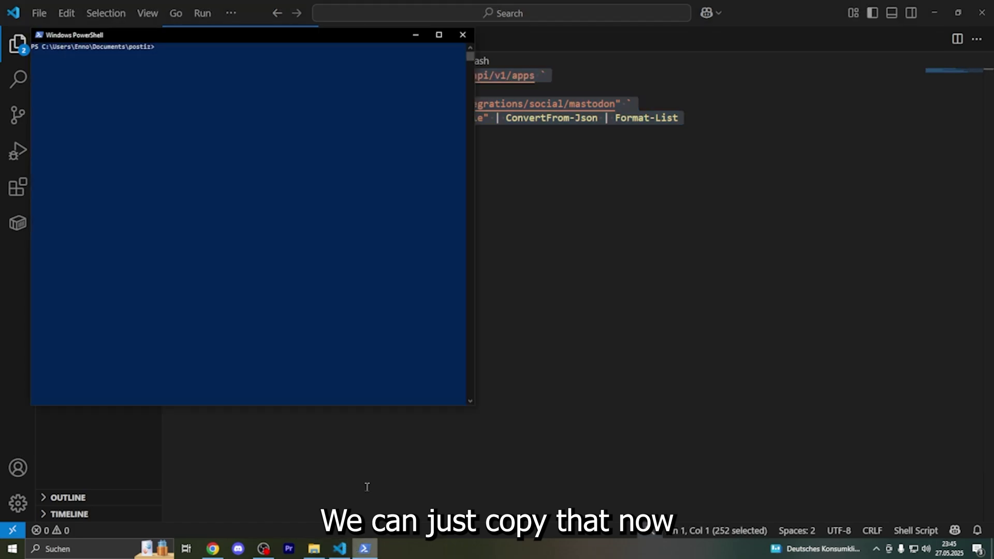
right_click(250, 189)
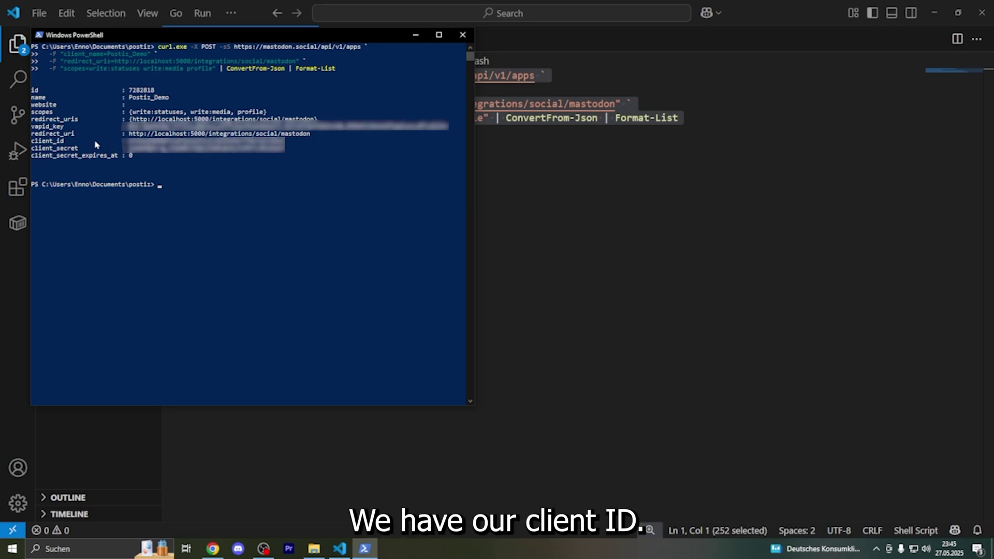
Mark the returned client_id and client_secret values in the PowerShell output.
left_click(60, 148)
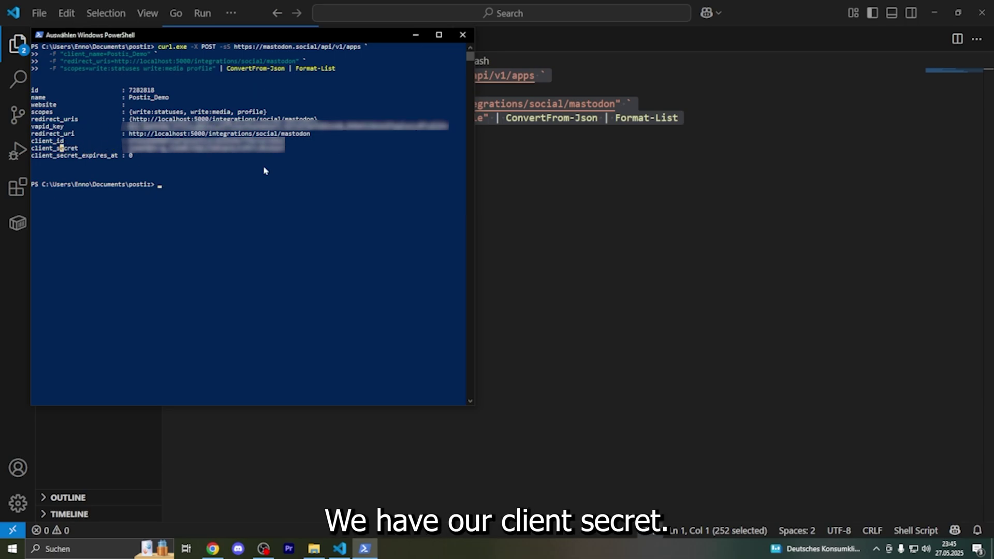
left_click_drag(285, 145, 128, 137)
left_click(648, 239)
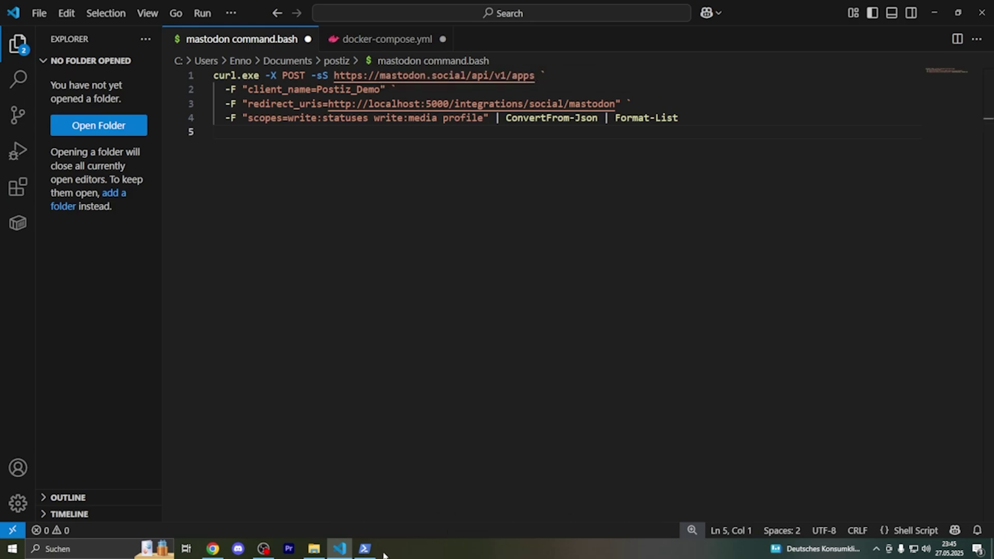
key("super")
type("ter")
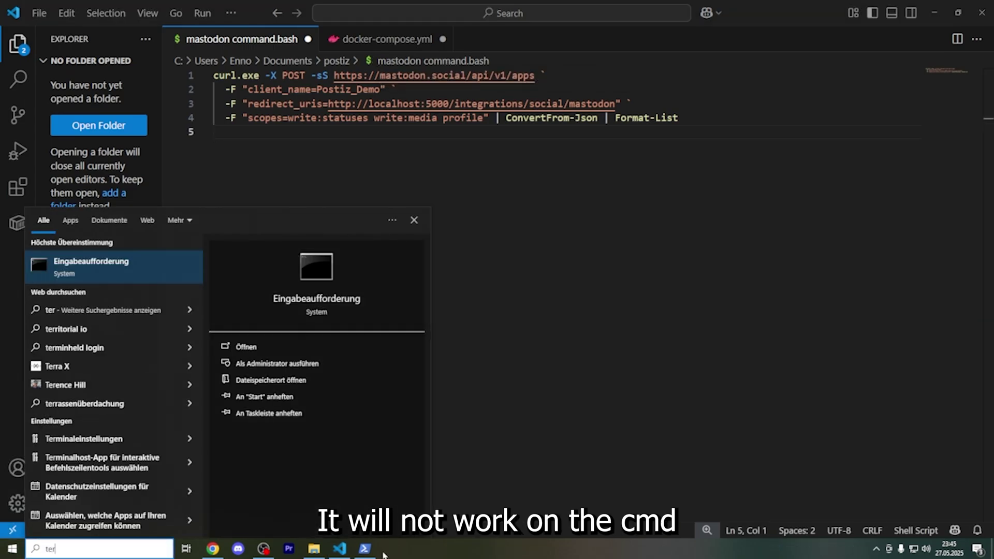
key("BackSpace")
key("BackSpace")
key("BackSpace")
type("cmd")
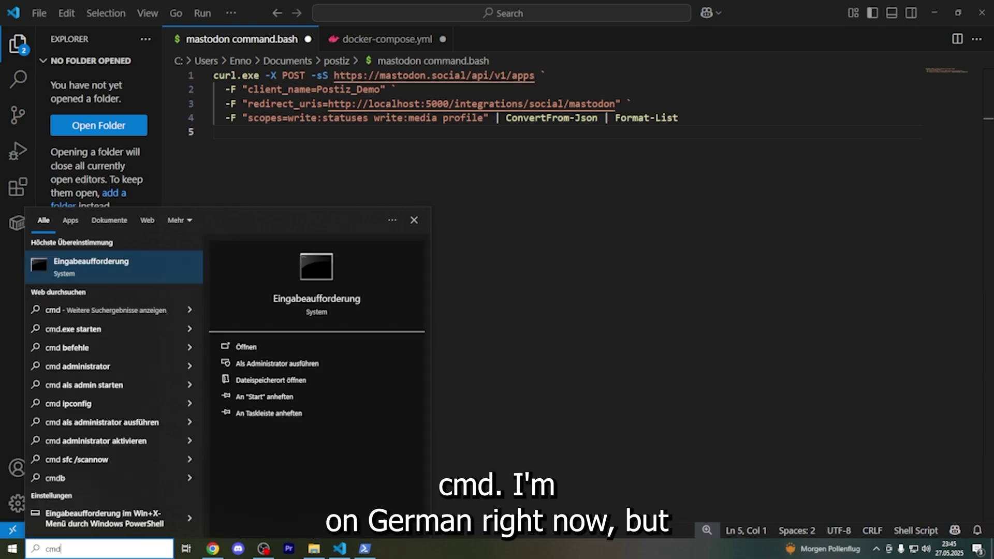
left_click(432, 358)
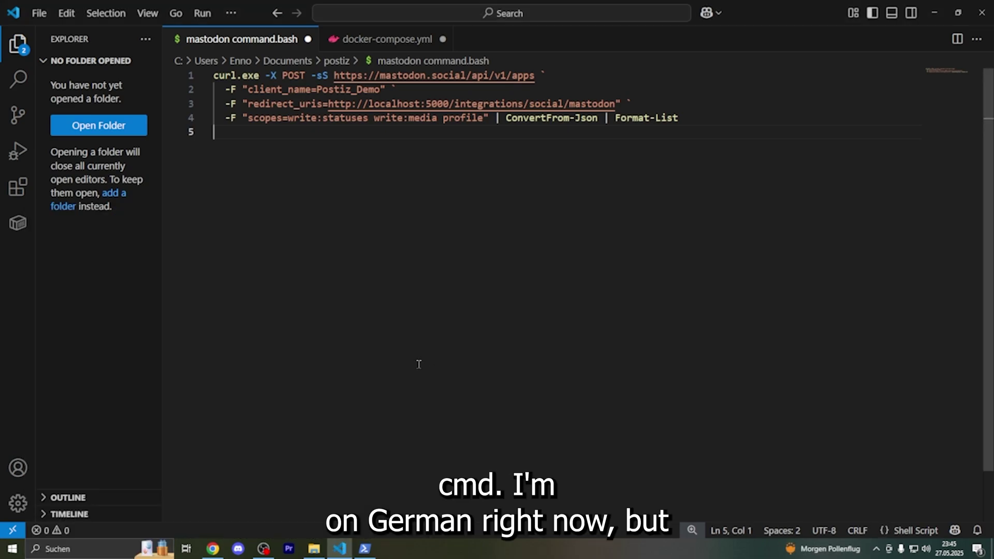
key("super+r")
type("cmd")
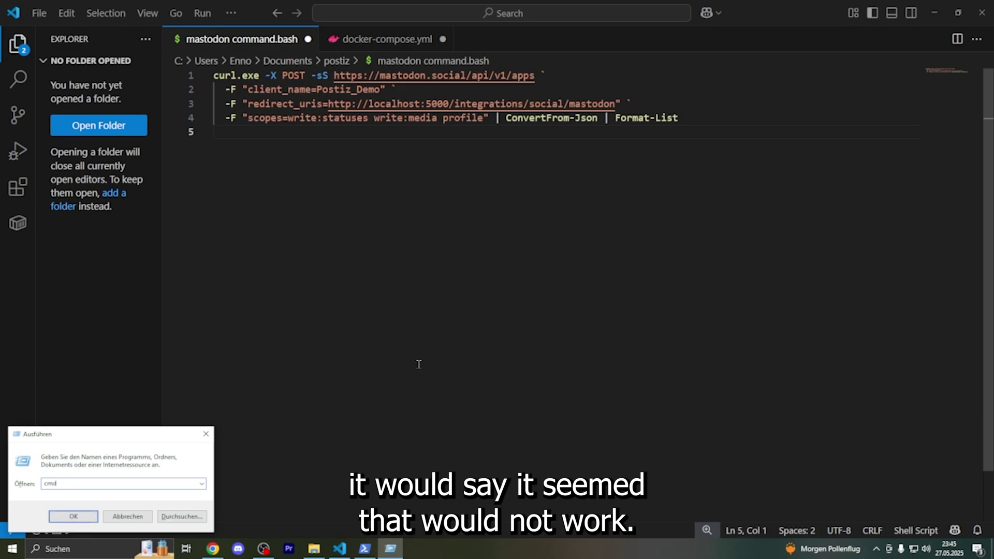
key("Escape")
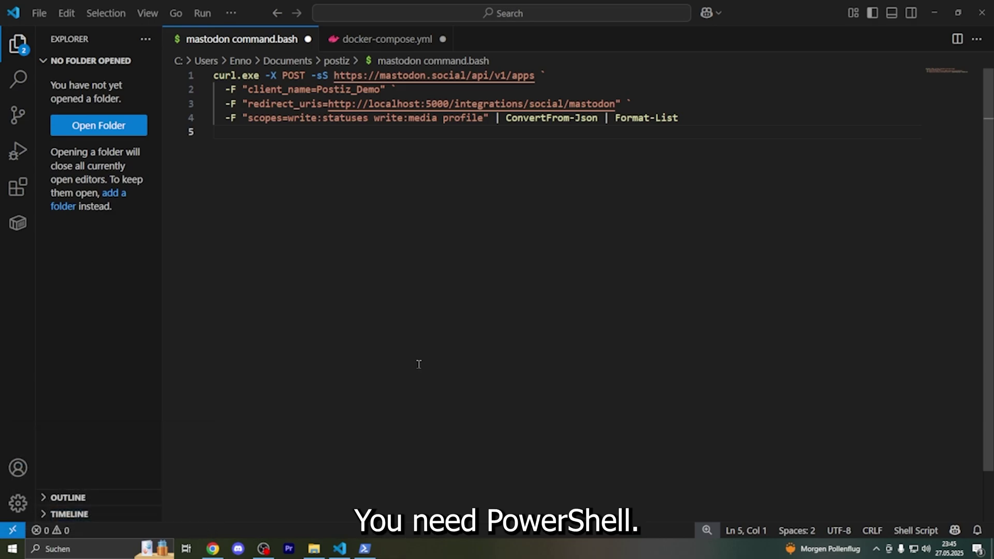
Add a # Mastodon comment and a MASTODON_CLIENT_ID line with the pasted ID.
left_click(388, 40)
scroll(673, 419, "down", 1)
key("Return")
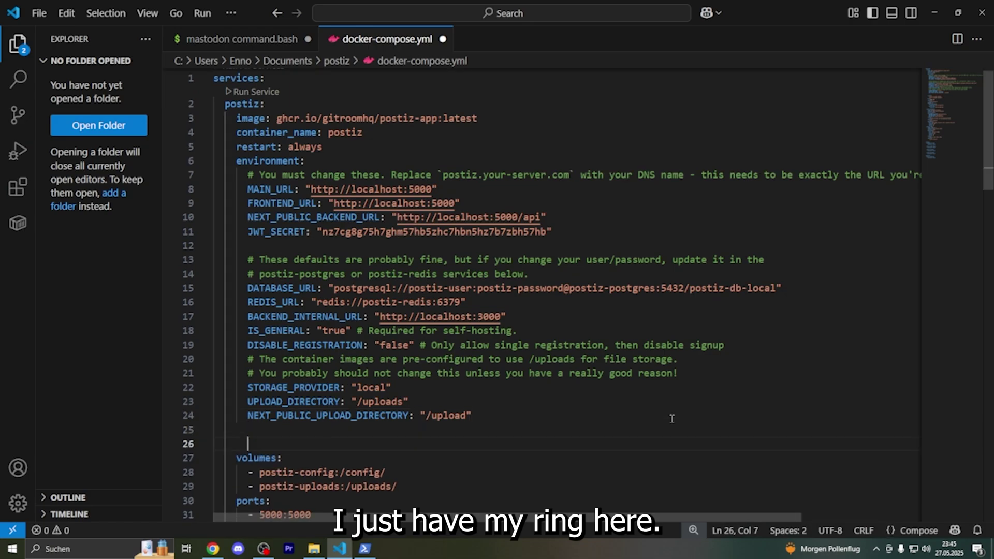
type("# Mastodon")
key("Return")
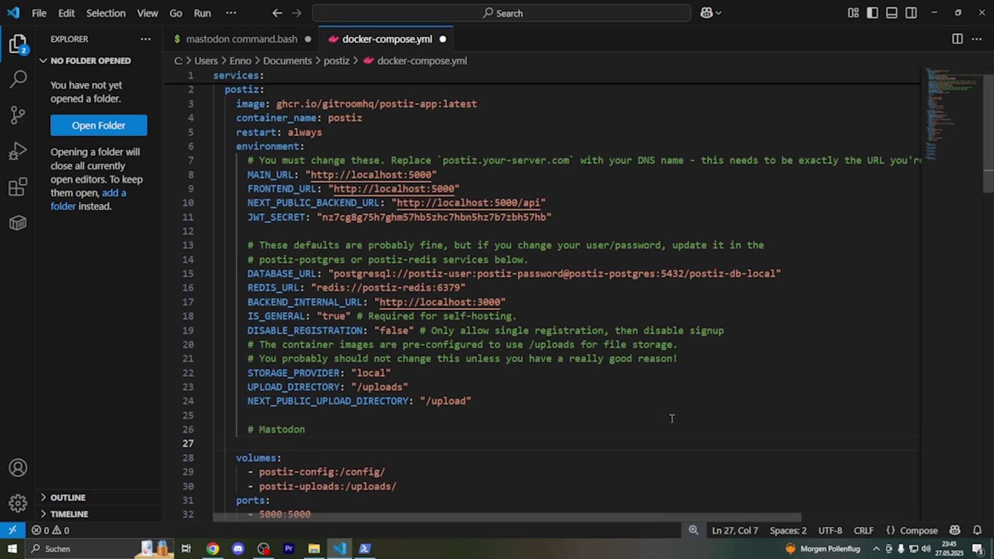
type("MASTODON")
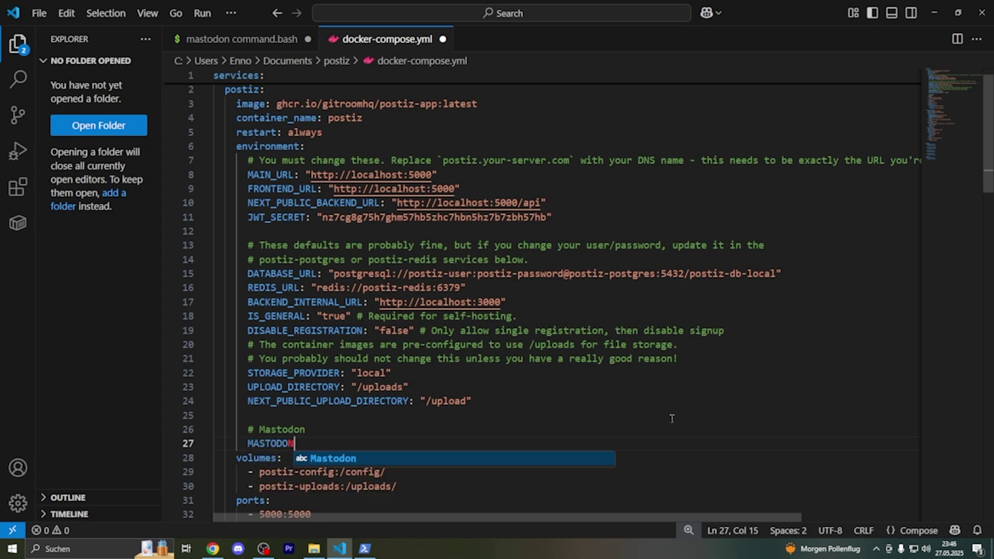
type("_CLIENT_")
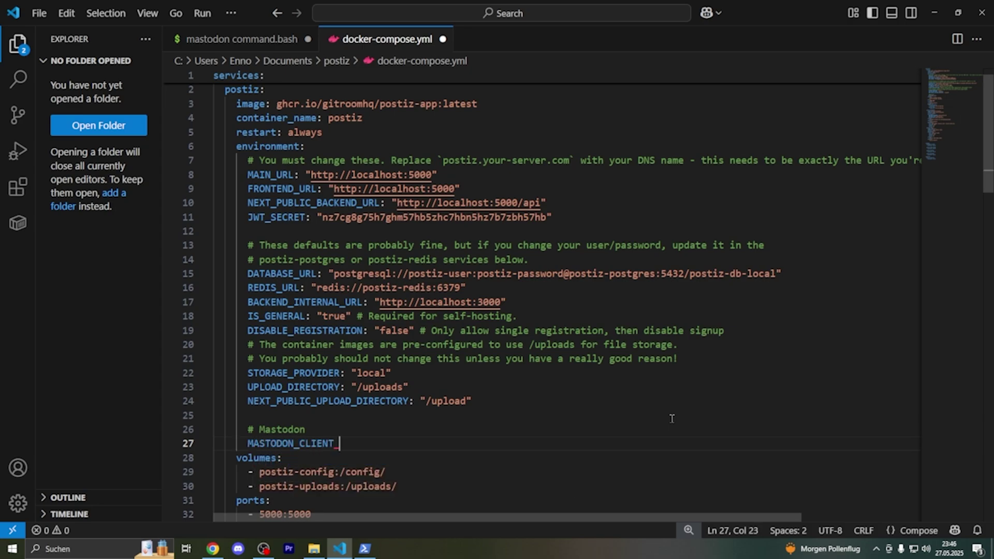
type("ID:")
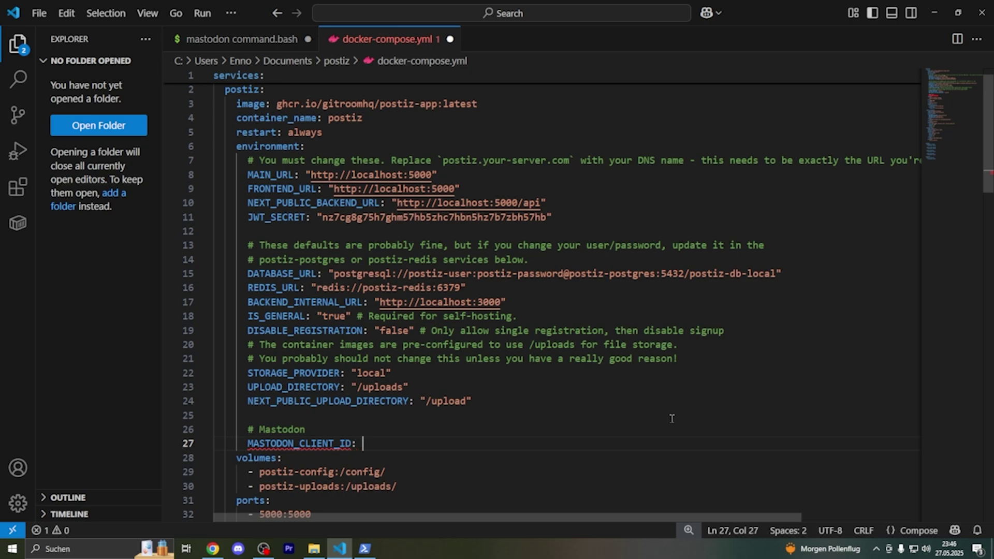
key("ctrl+v")
scroll(406, 427, "down", 1)
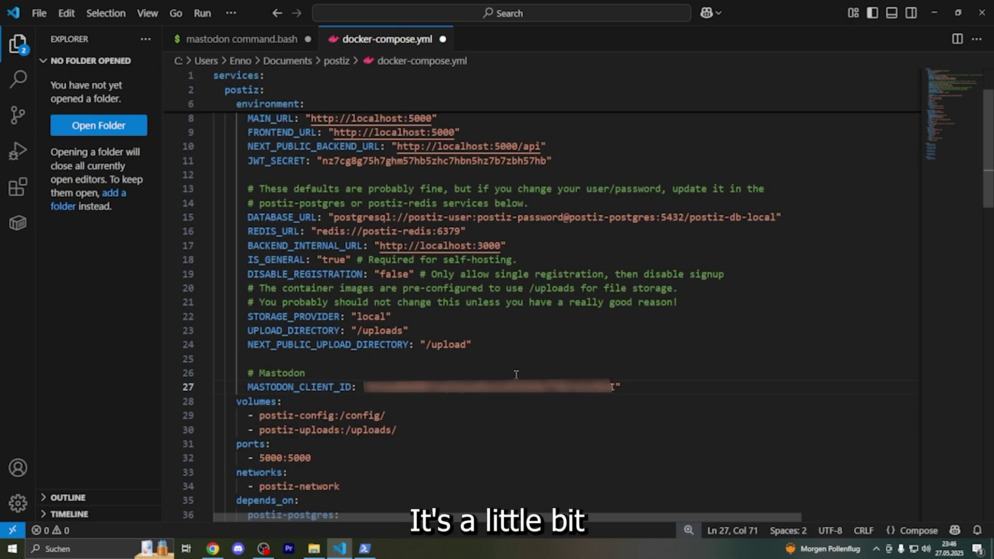
Copy the client secret from PowerShell, add a MASTODON_CLIENT_SECRET line with it, and save.
key("alt+Tab")
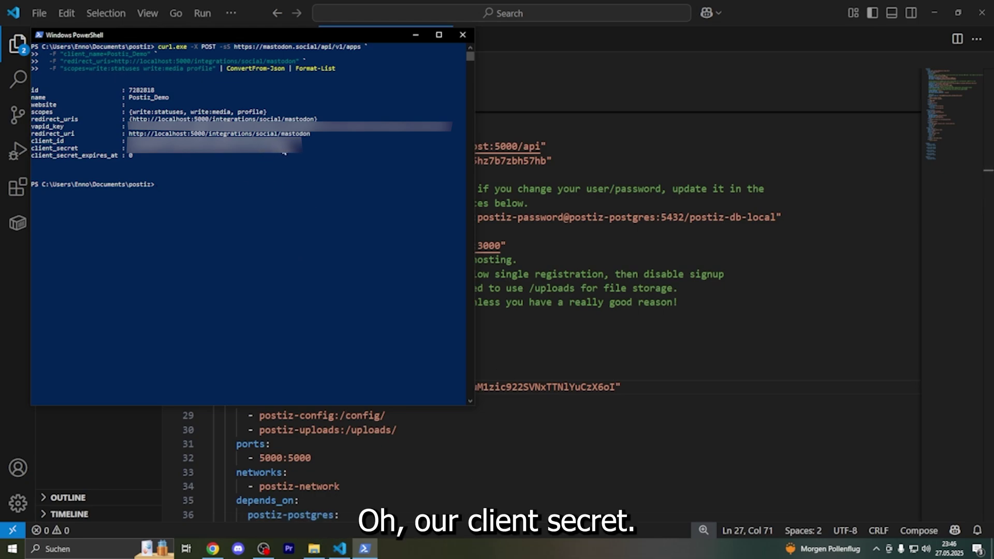
left_click_drag(284, 154, 131, 155)
right_click(133, 153)
left_click(550, 308)
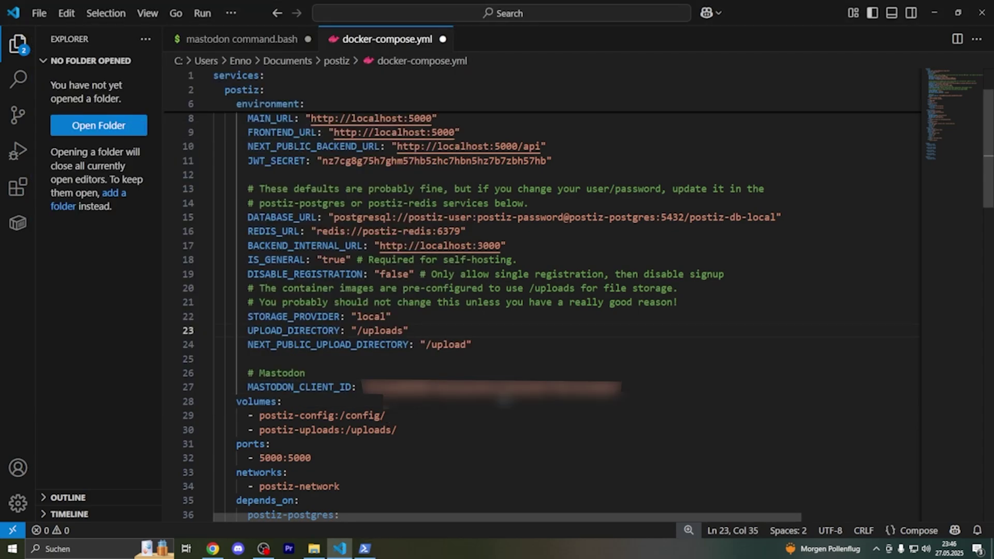
left_click(620, 386)
key("Return")
type("MASTODON")
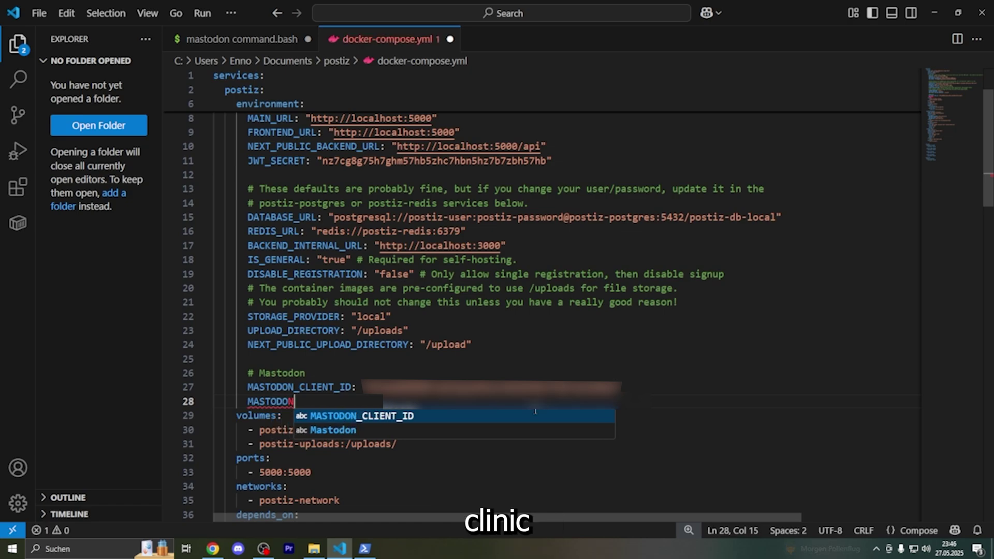
key("Tab")
key("BackSpace")
key("BackSpace")
type("SECRET")
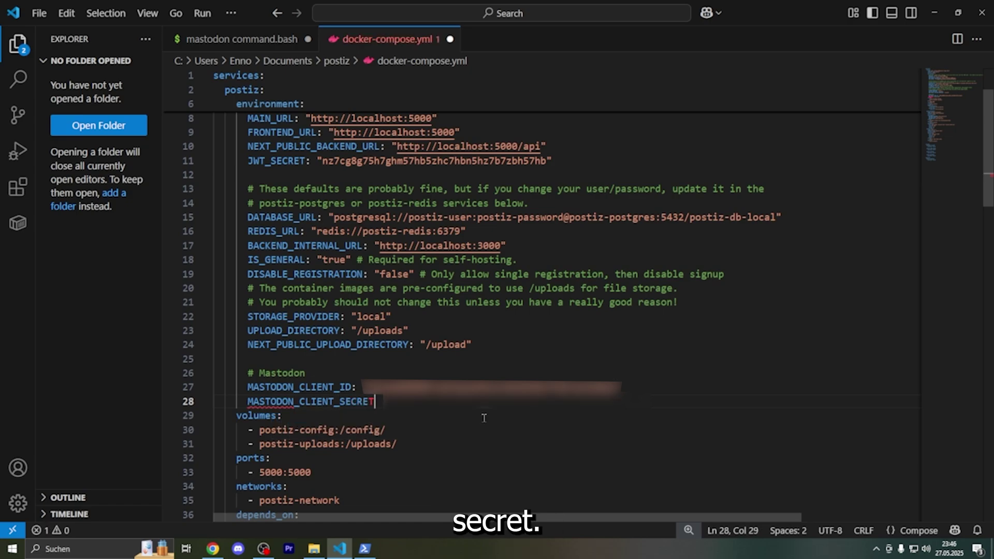
type(":")
key("ctrl+v")
type("\"")
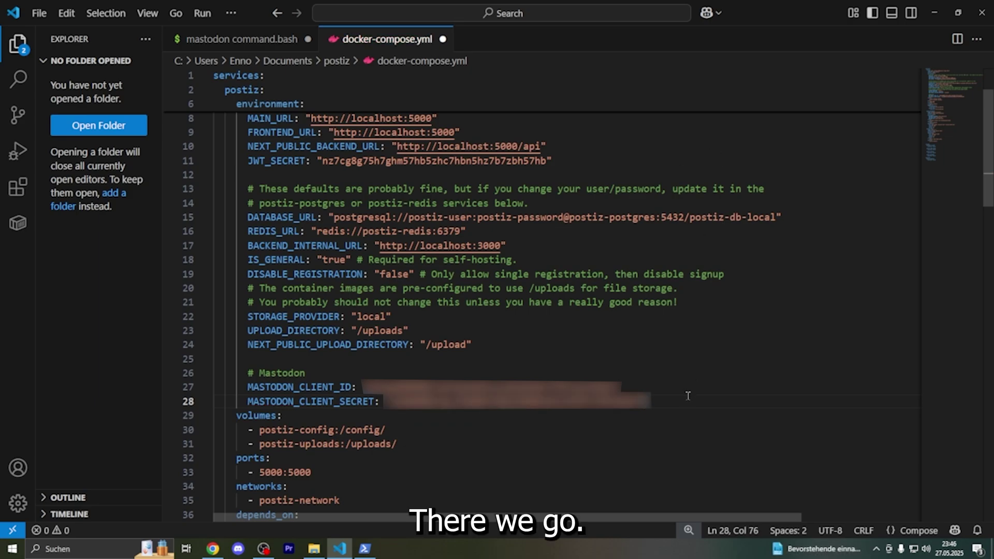
key("ctrl+s")
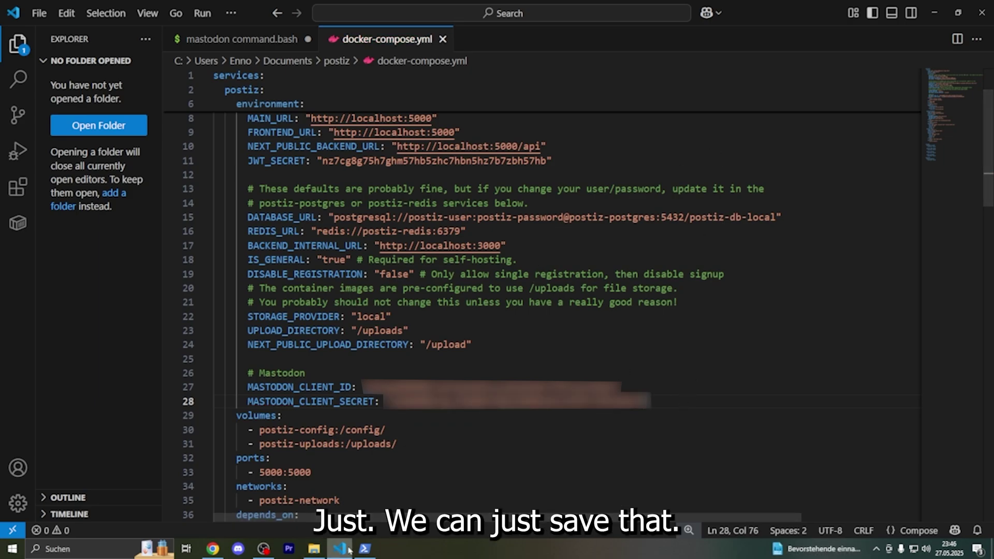
left_click(365, 549)
Run docker compose up -d, then recall it and start editing it into docker compose logs.
type("docker compose up -d")
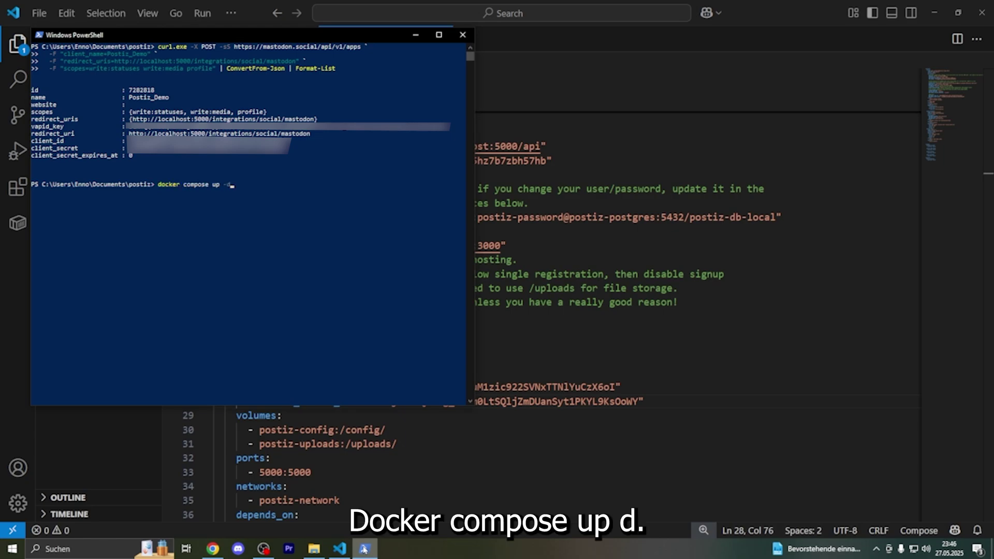
key("Return")
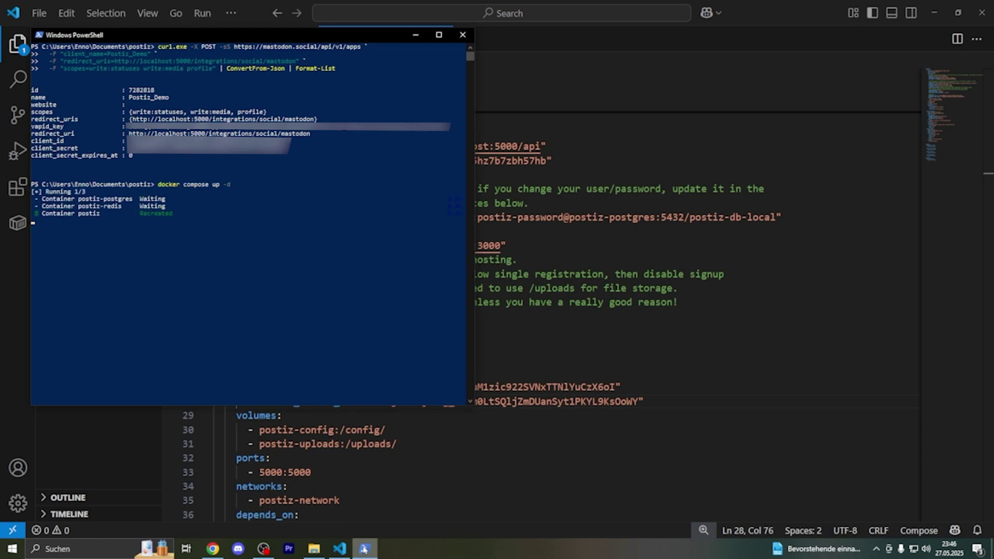
key("Up")
type("log")
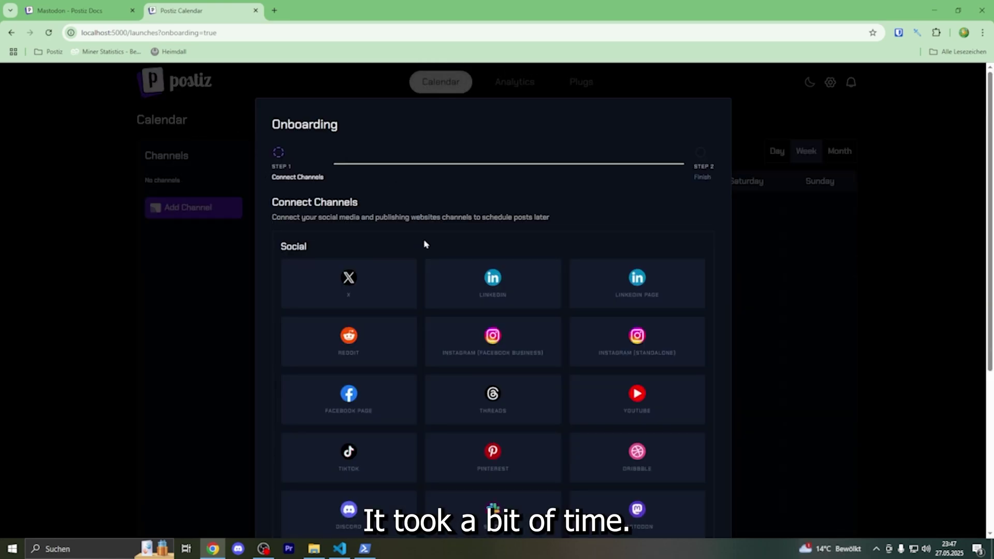
Finish the Postiz onboarding past the Connect Channels step and close it.
scroll(419, 242, "down", 5)
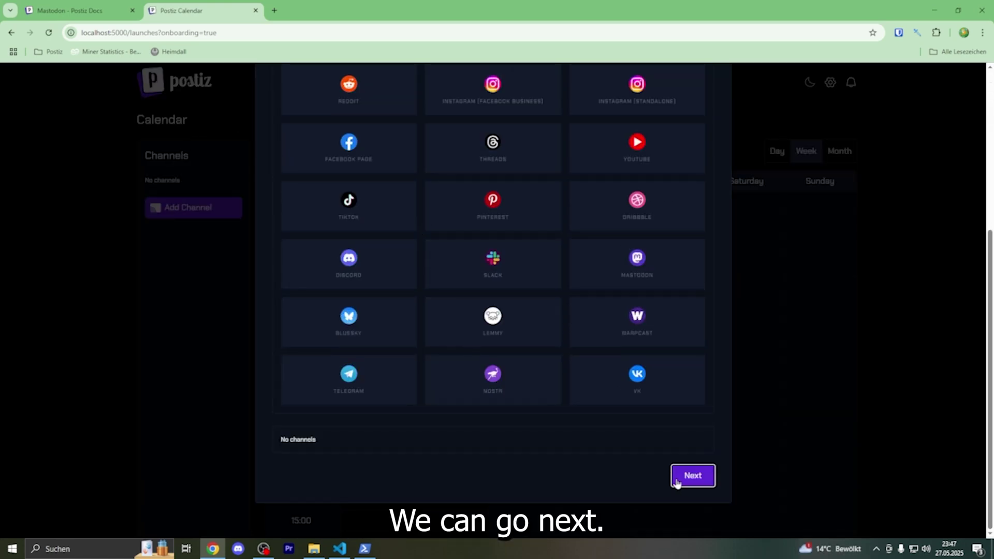
left_click(677, 484)
left_click(630, 443)
Add a new Mastodon channel and go to the mastodon.social sign-in e-mail field.
left_click(172, 207)
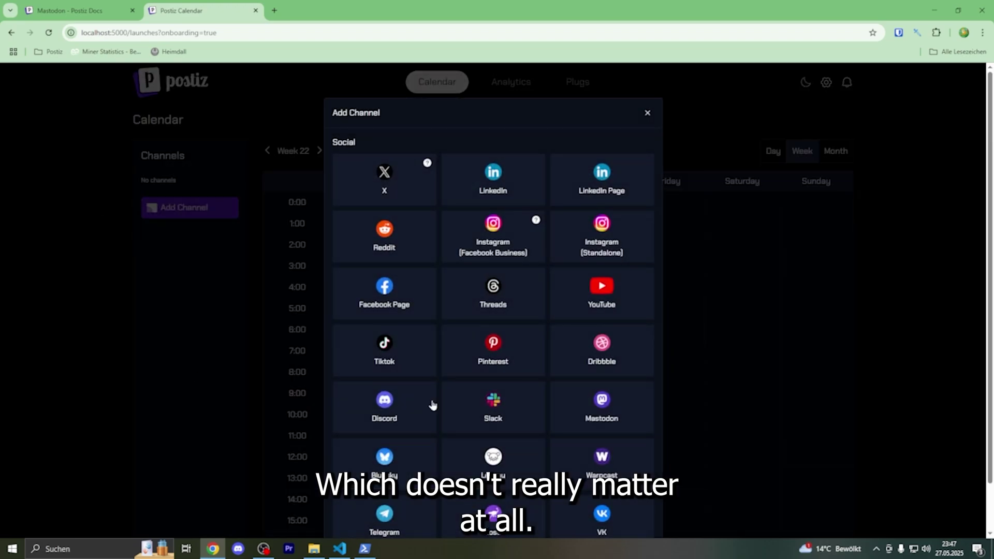
scroll(518, 363, "down", 2)
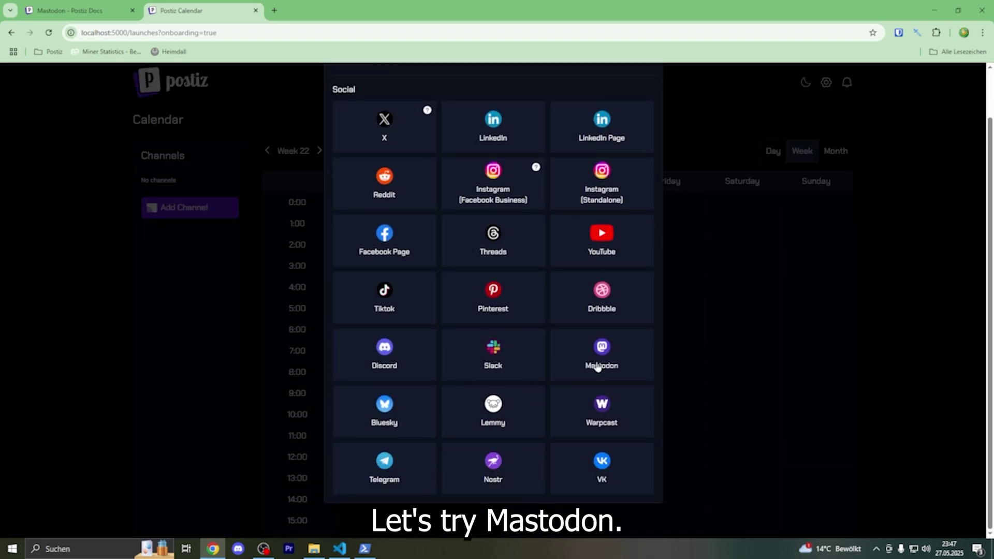
left_click(598, 365)
left_click(464, 259)
Dismiss the saved-password suggestions and authorize Postiz_Demo on mastodon.social.
left_click(268, 257)
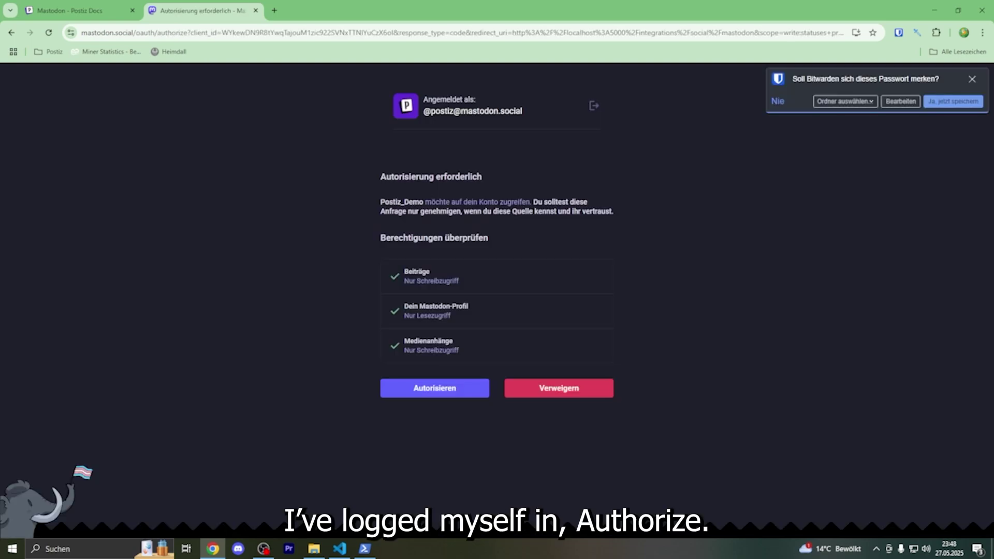
left_click(425, 388)
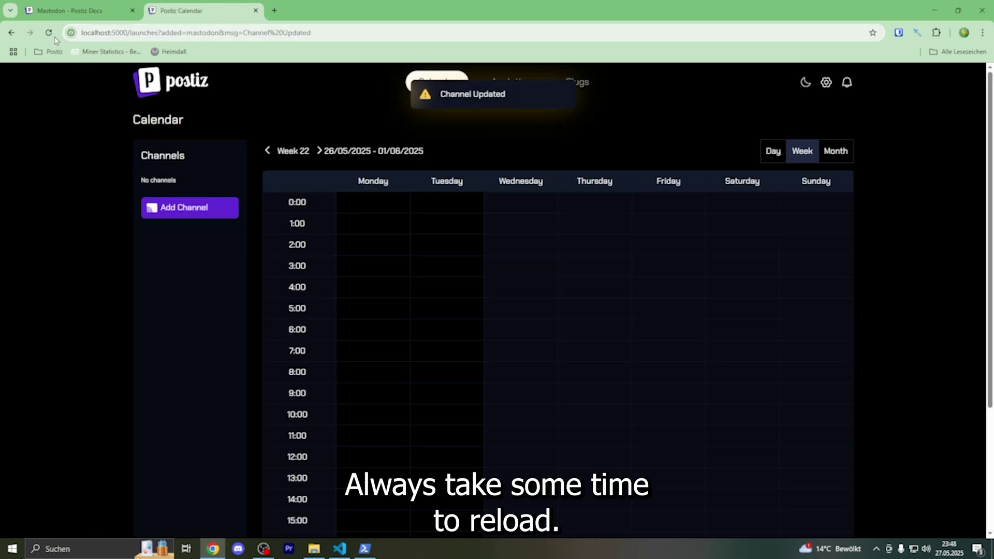
Reload the calendar, then publish a post reading 'Hello this is an Test.' immediately.
key("F5")
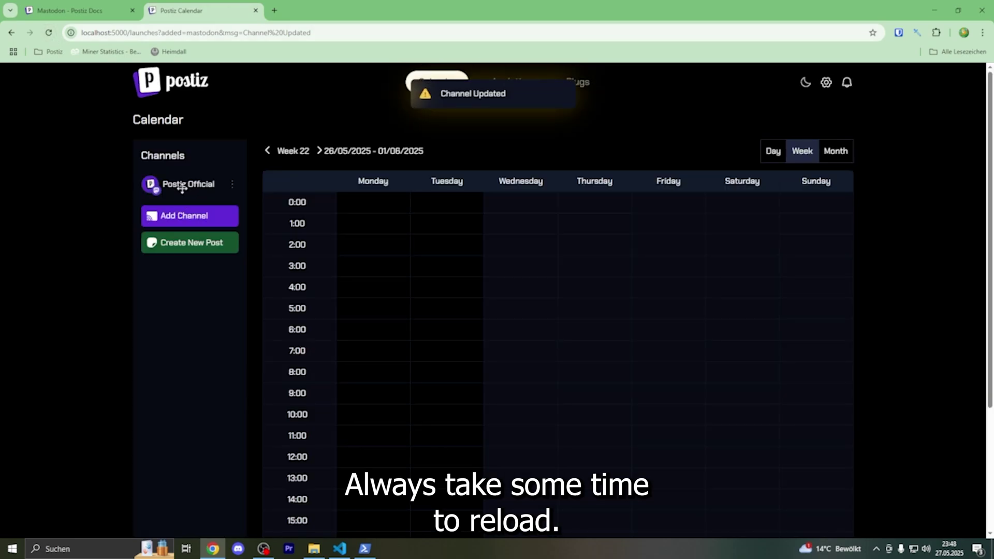
scroll(207, 215, "down", 4)
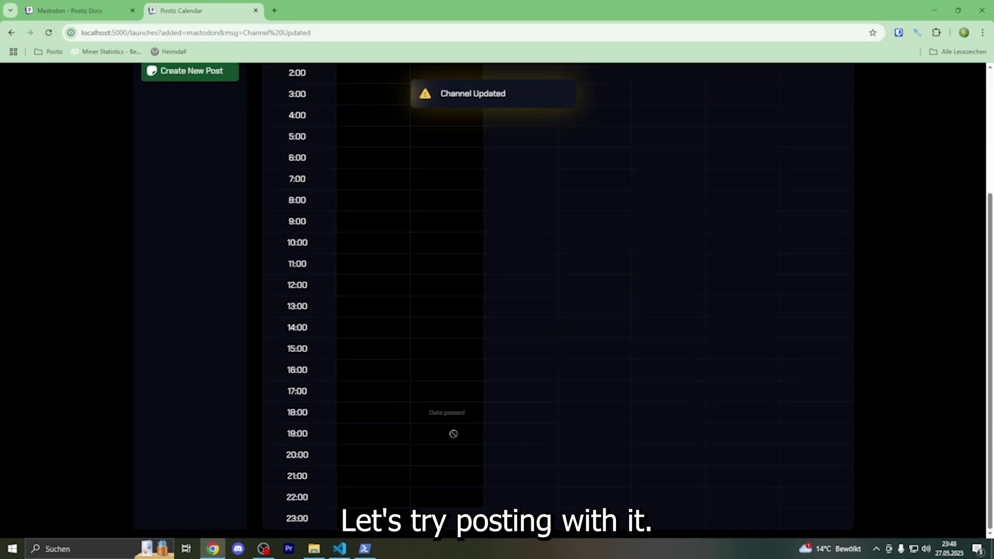
left_click(454, 522)
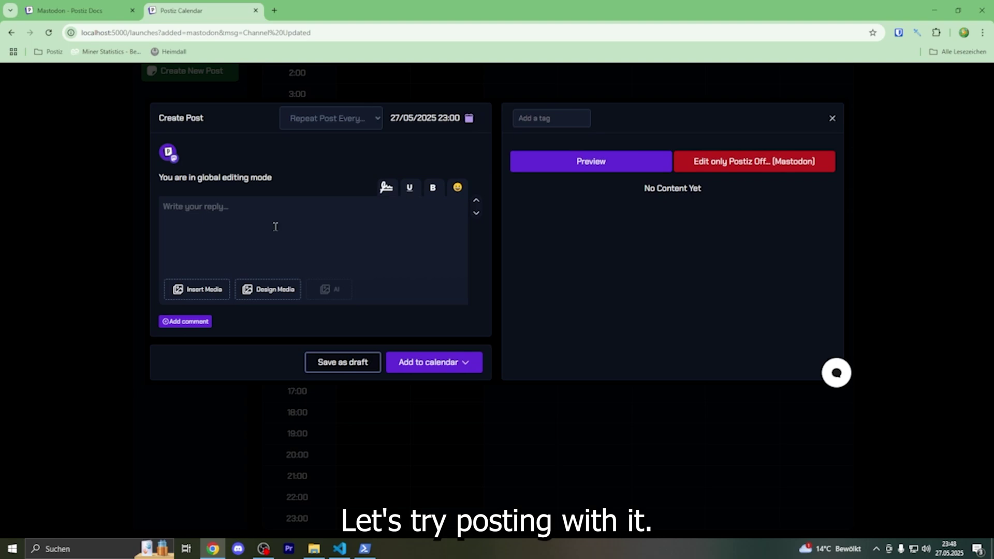
type("Hello th")
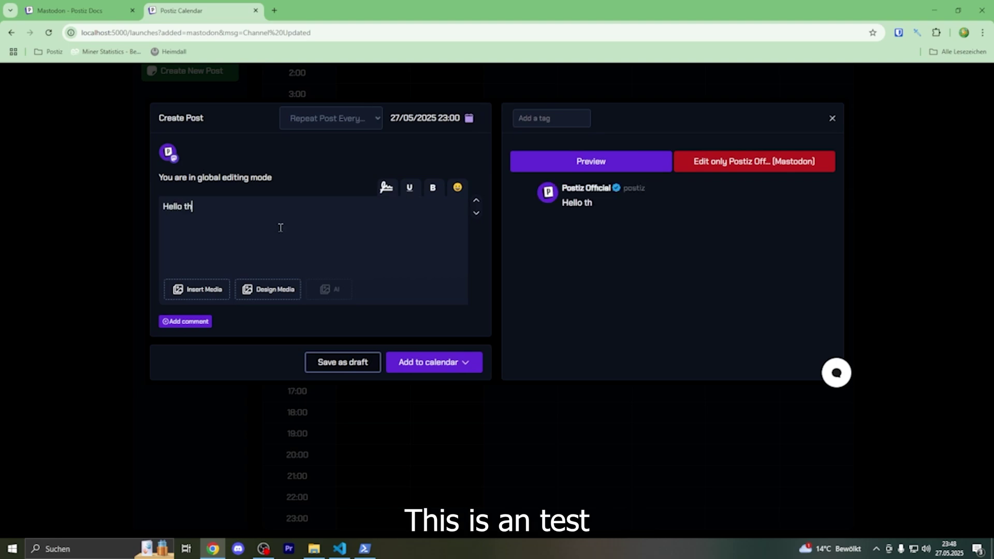
type("is is an Test.")
mouse_move(464, 362)
left_click(436, 385)
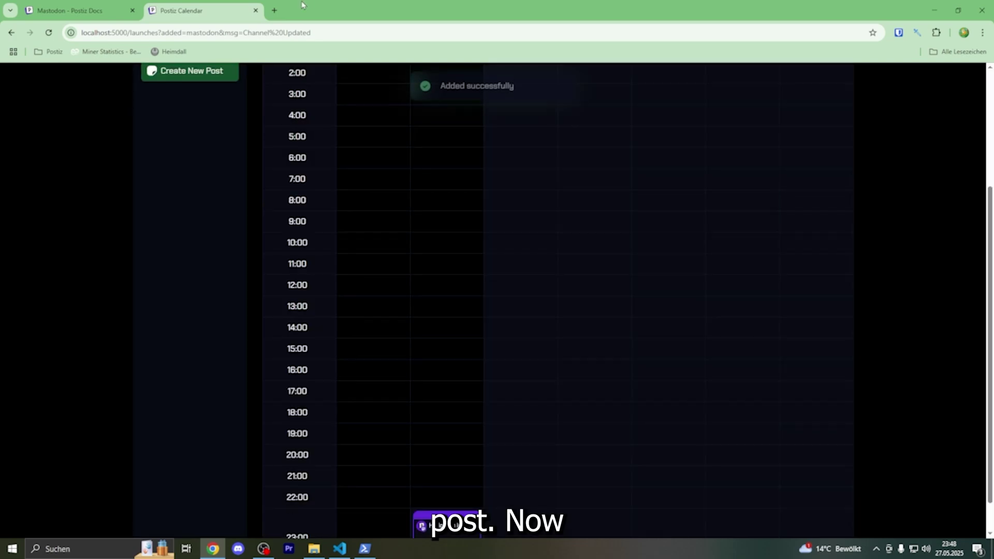
Open mastodon.social in a new tab and go to the Postiz Official profile.
left_click(271, 12)
type("mast")
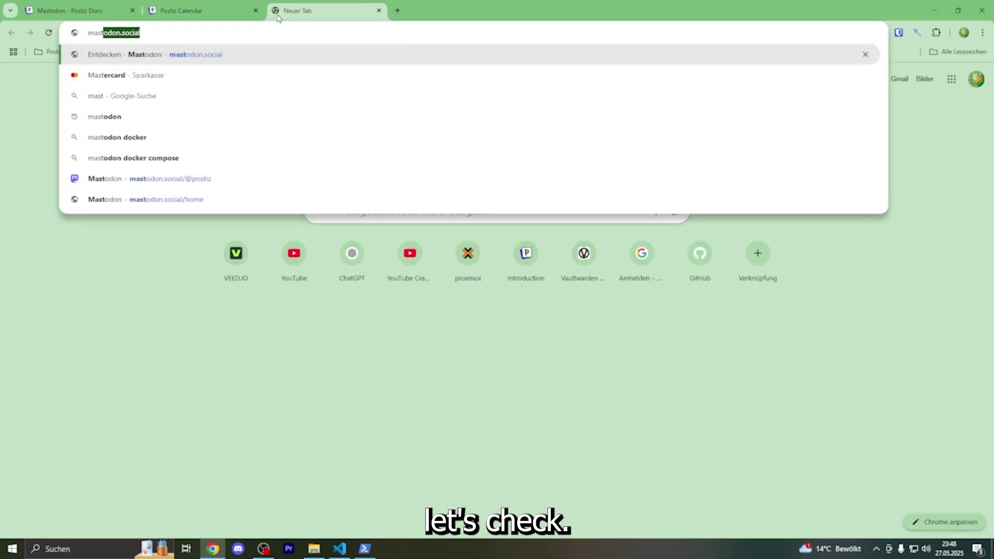
key("Return")
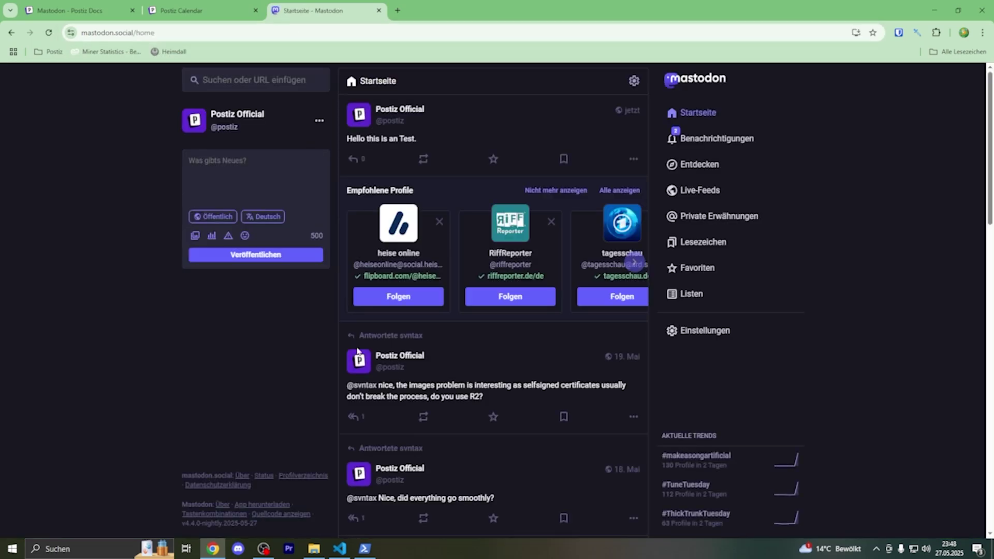
left_click(237, 115)
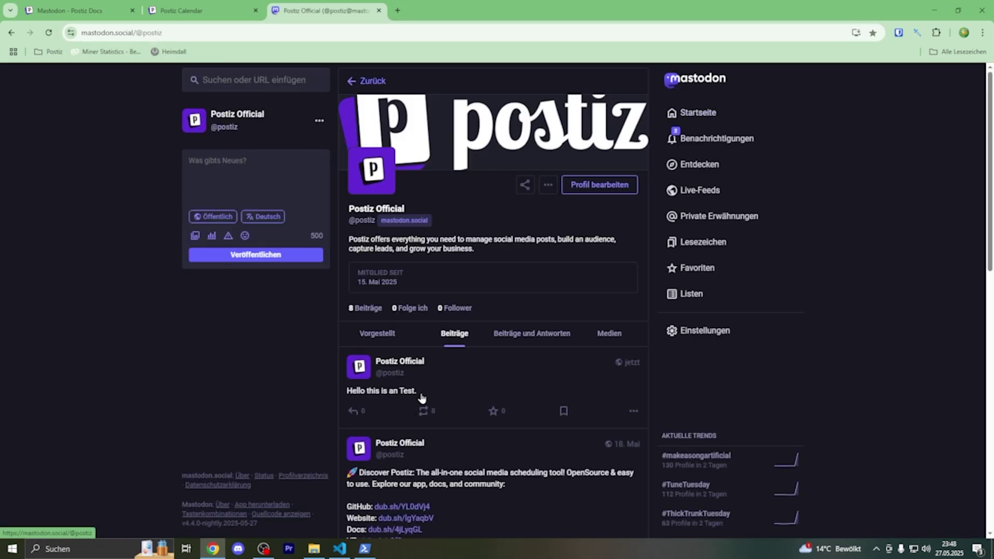
Delete the 'Hello this is an Test.' post, leaving 7 posts on the profile.
left_click(627, 415)
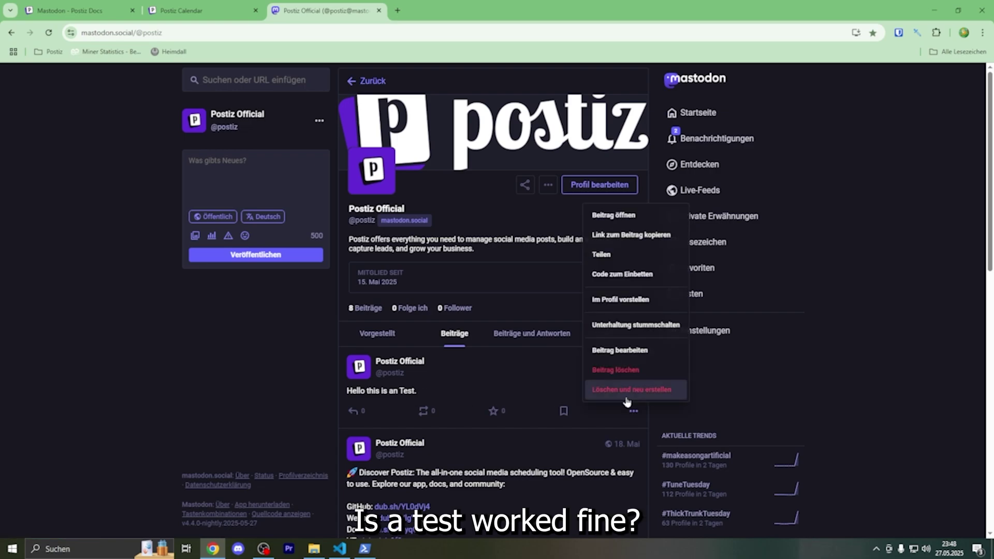
left_click(627, 389)
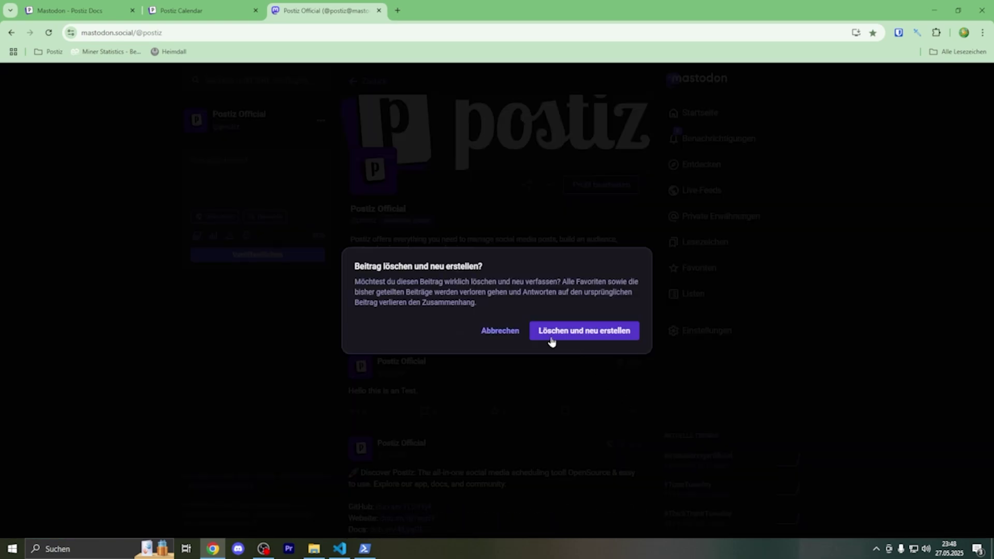
left_click(512, 335)
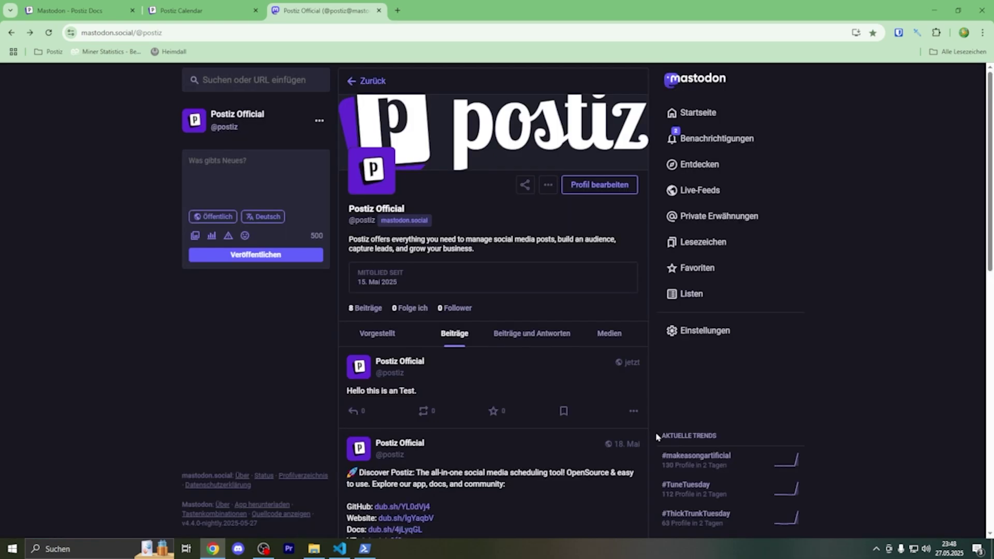
left_click(633, 412)
left_click(616, 373)
left_click(624, 320)
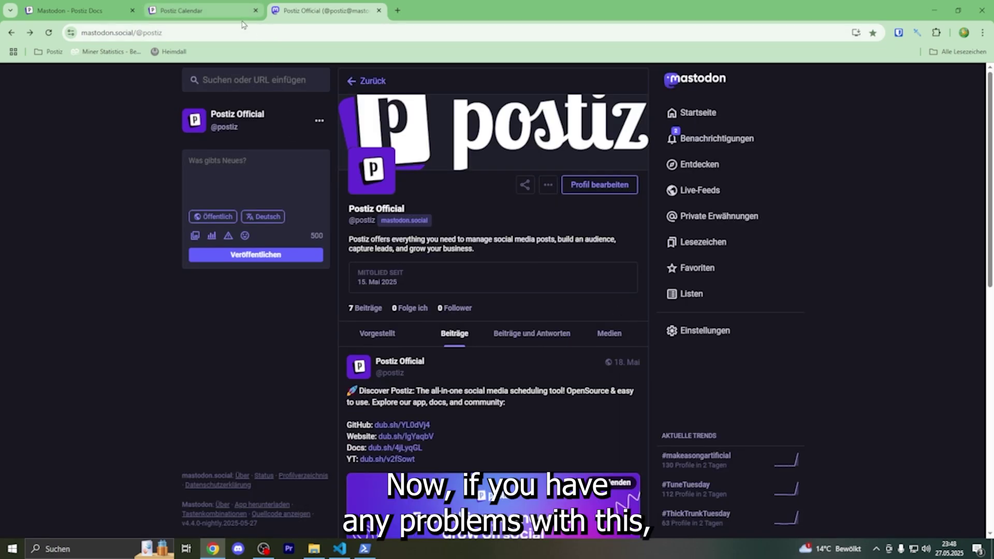
mouse_move(242, 25)
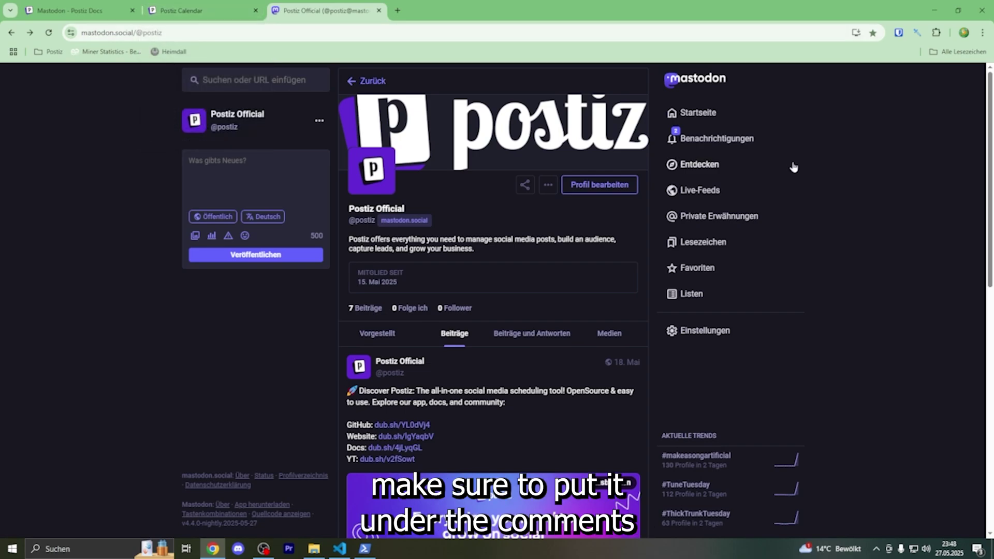
Check Postiz notifications for the Mastodon publish confirmation, then Google 'docker' and open docker.com.
left_click(203, 9)
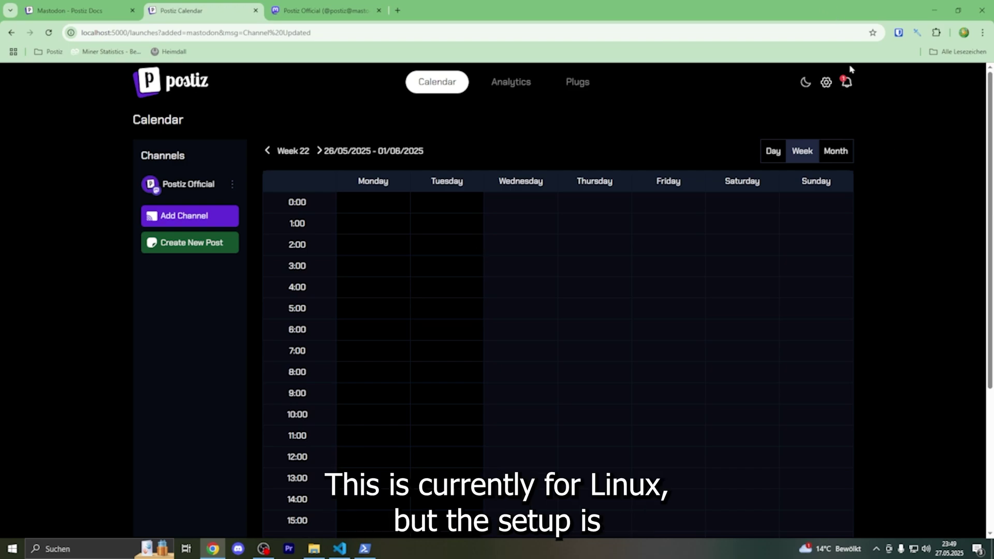
left_click(844, 86)
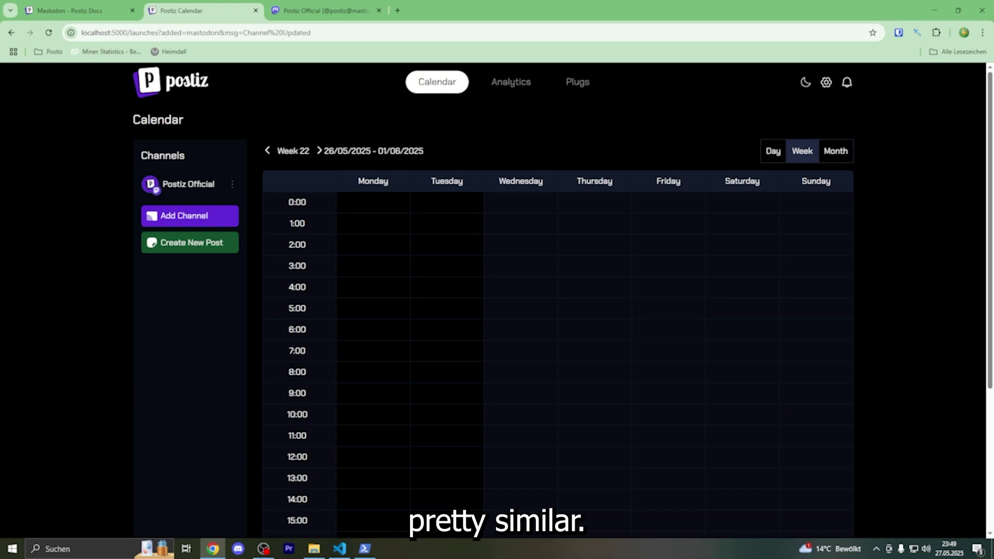
left_click(317, 11)
left_click(298, 32)
type("docker")
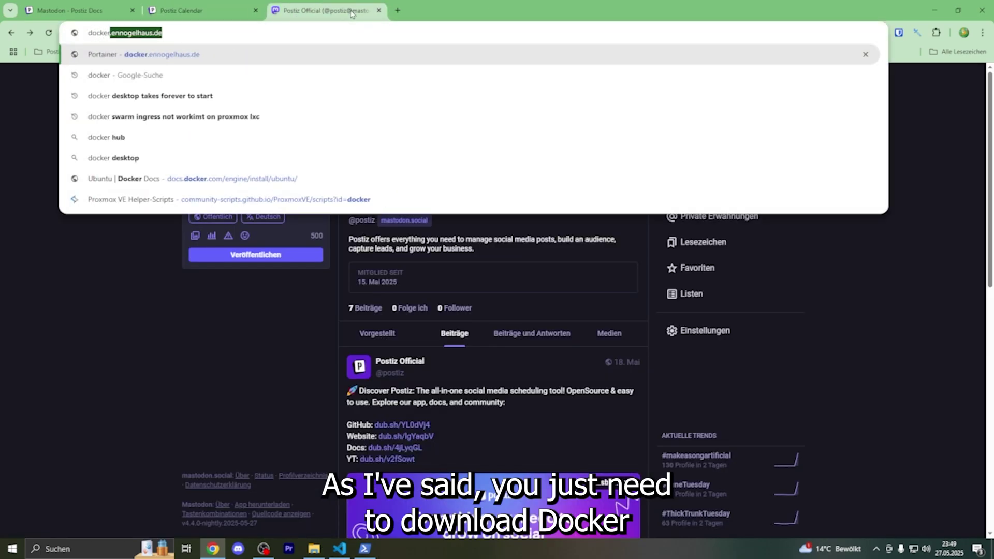
key("Return")
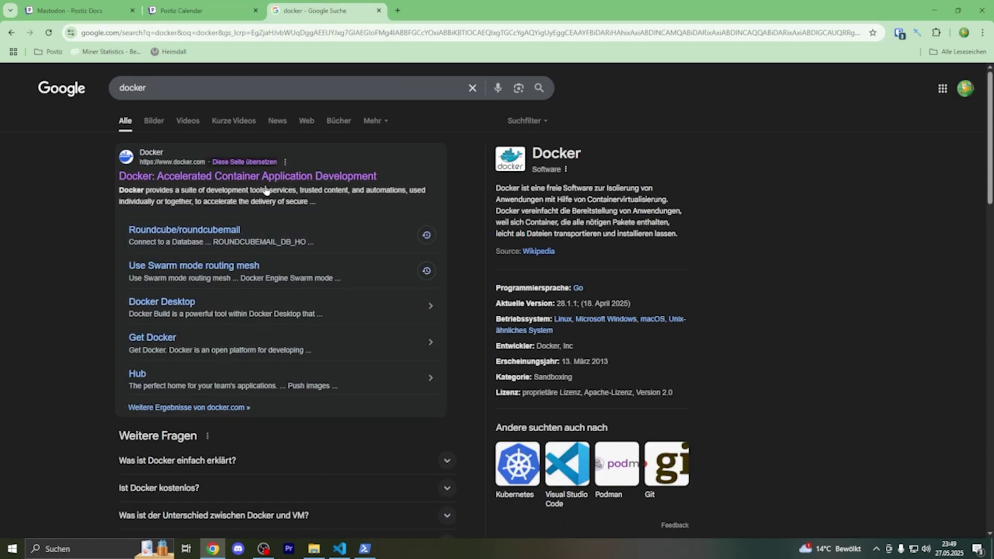
left_click(267, 178)
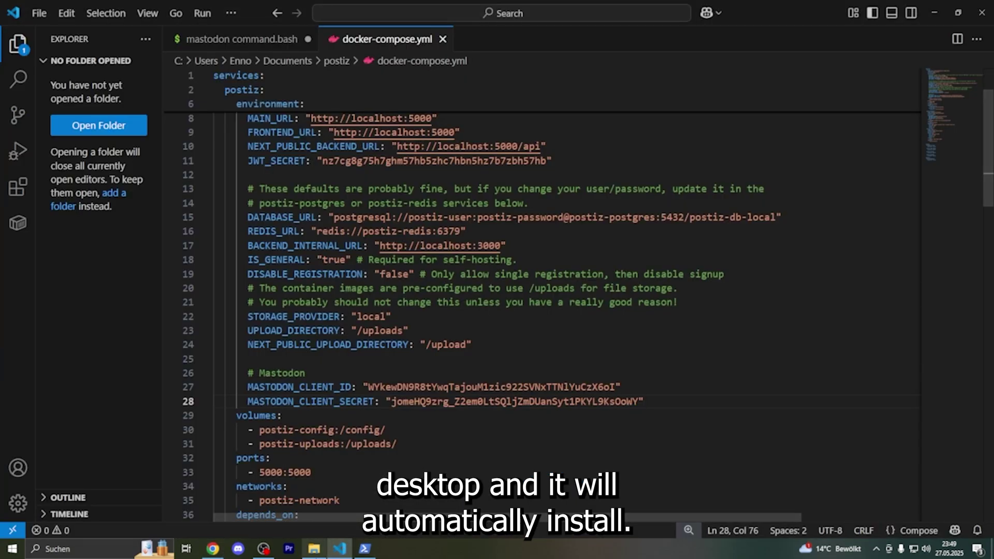
Bring the PowerShell container-log window forward and recall 'docker compose logs' at the prompt.
left_click(366, 549)
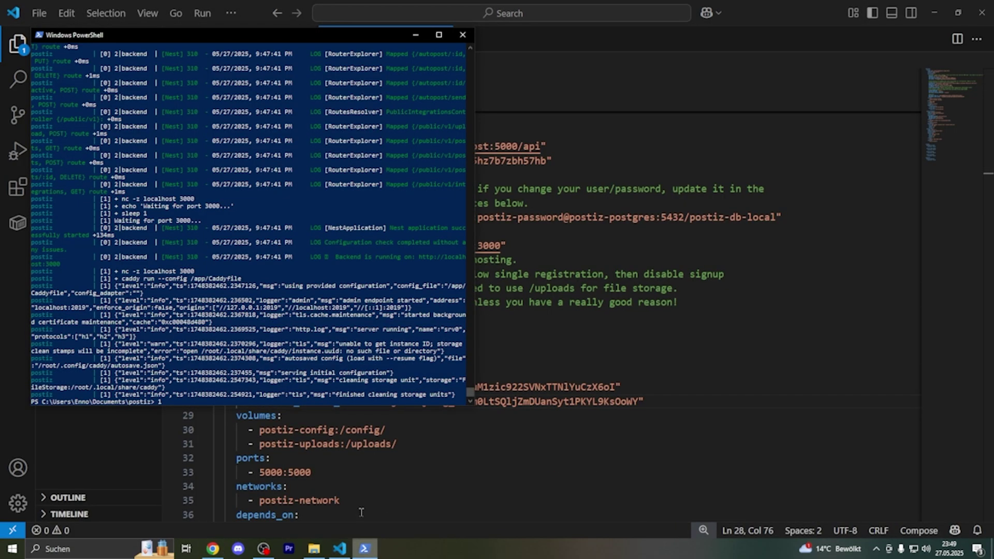
key("Up")
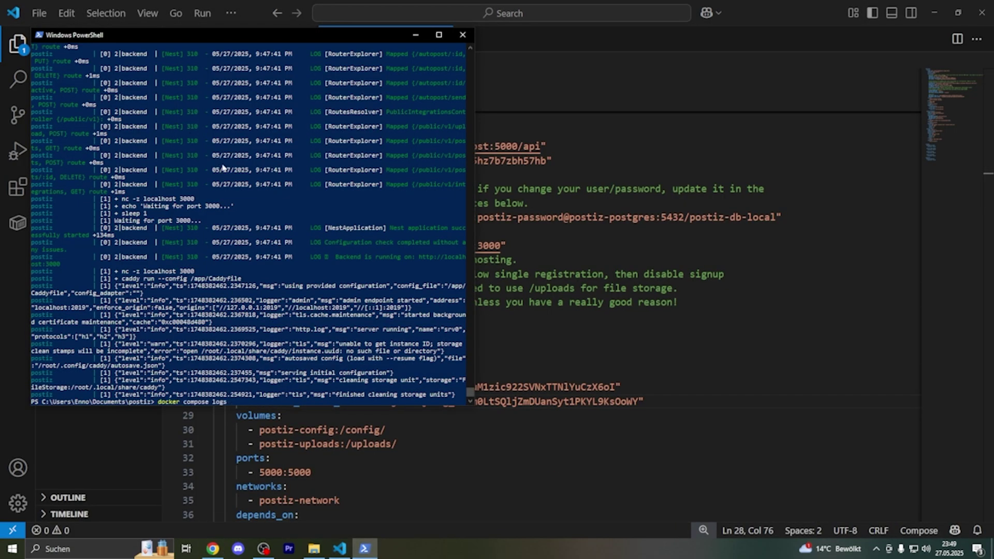